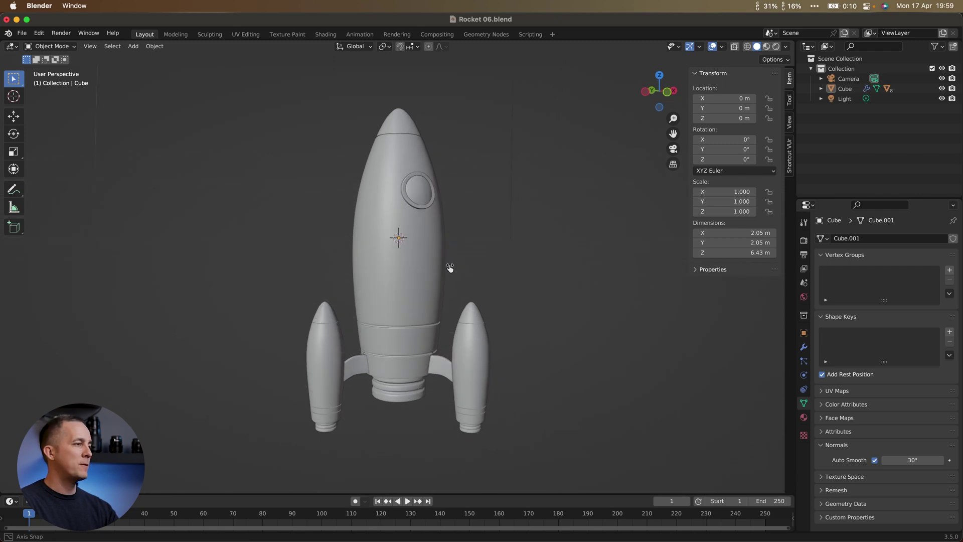
Select the extra booster and fins and delete them, leaving one side booster.
scroll(433, 300, "up", 2)
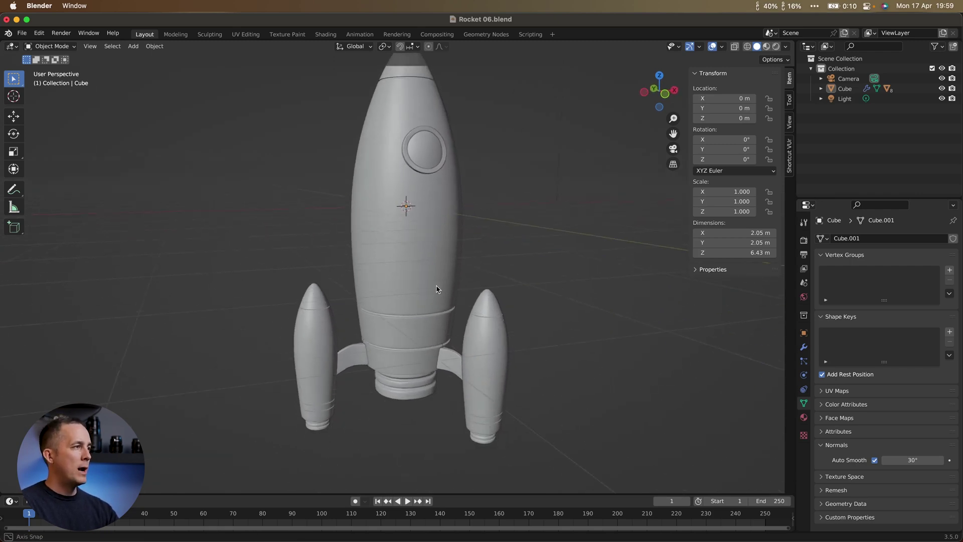
scroll(435, 315, "up", 2)
scroll(434, 314, "down", 1)
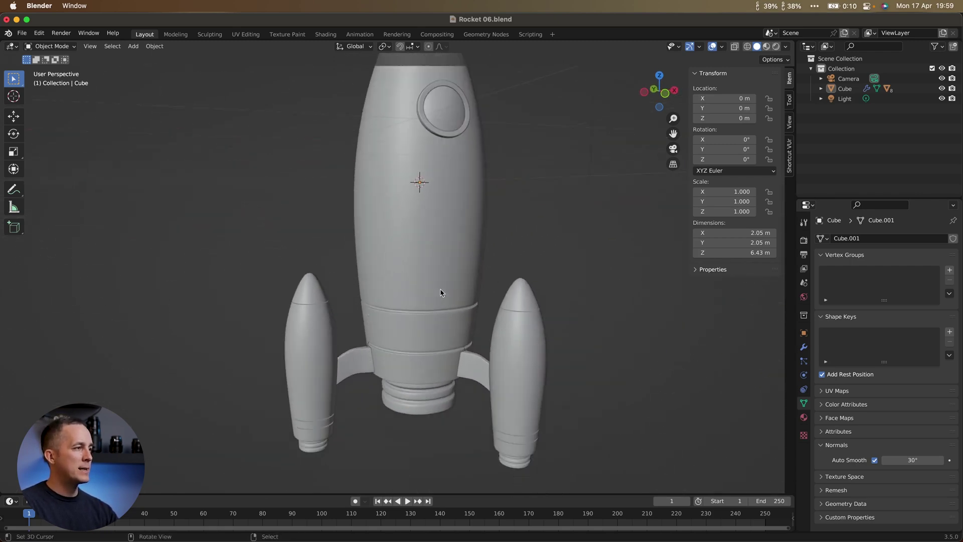
scroll(437, 320, "down", 3)
mouse_move(404, 340)
middle_mouse_down()
mouse_move(406, 308)
mouse_move(395, 331)
middle_mouse_up()
scroll(401, 324, "up", 3)
mouse_move(462, 353)
middle_mouse_down()
mouse_move(507, 350)
mouse_move(374, 350)
mouse_move(407, 333)
mouse_move(480, 359)
middle_mouse_up()
scroll(371, 350, "up", 2)
scroll(363, 347, "down", 3)
left_click(522, 336)
middle_click_drag(522, 336, 476, 308)
left_click_drag(477, 308, 538, 375)
key("Delete")
Select the remaining fin connector and start a vertical scale, then cancel it.
middle_click_drag(544, 361, 338, 329)
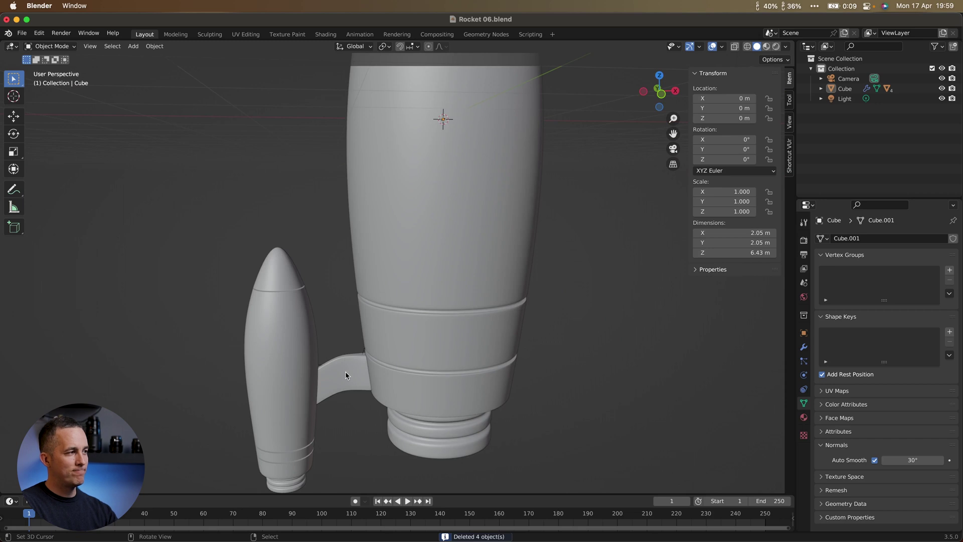
middle_click_drag(347, 374, 371, 316, "shift")
left_click(371, 329)
scroll(371, 331, "up", 3)
middle_click_drag(375, 335, 415, 307, "shift")
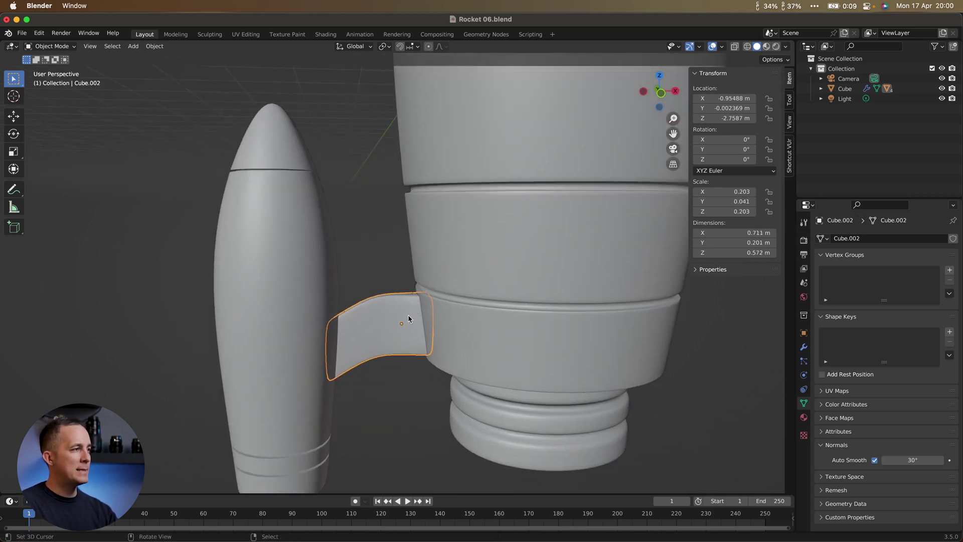
key("s")
key("z")
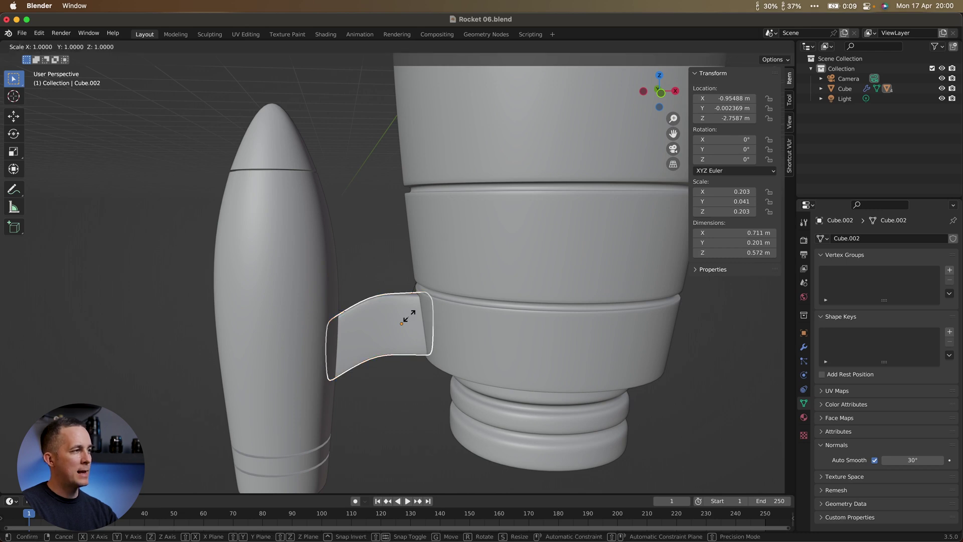
right_click(412, 316)
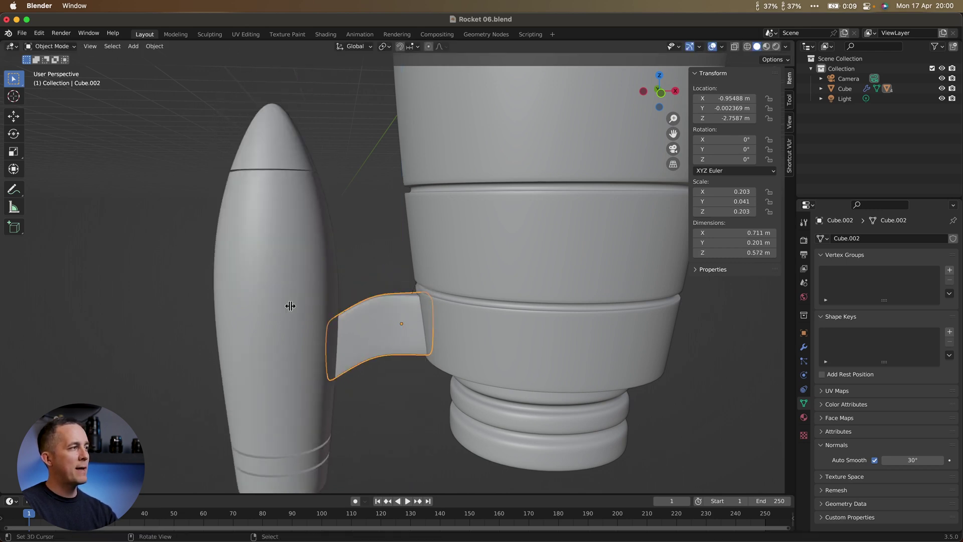
scroll(297, 298, "down", 2)
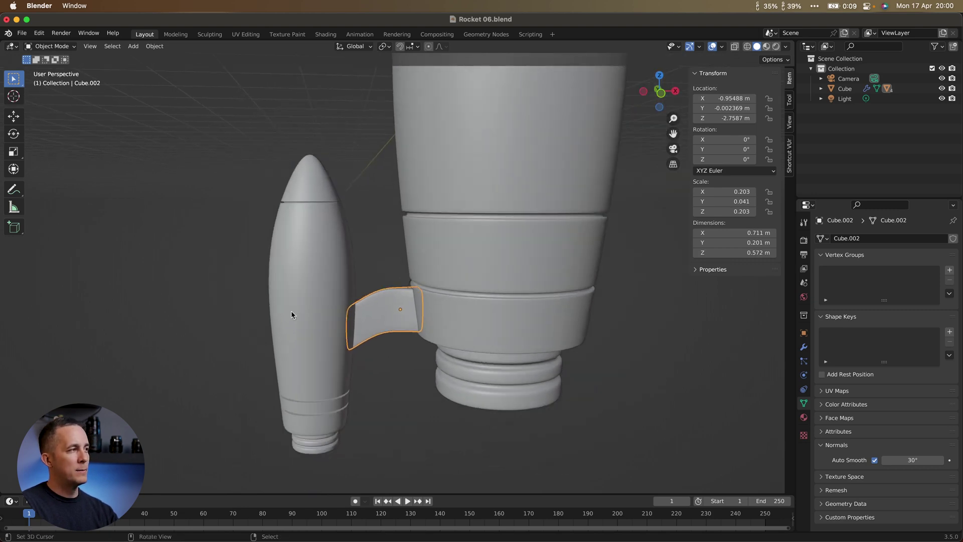
scroll(356, 322, "up", 2)
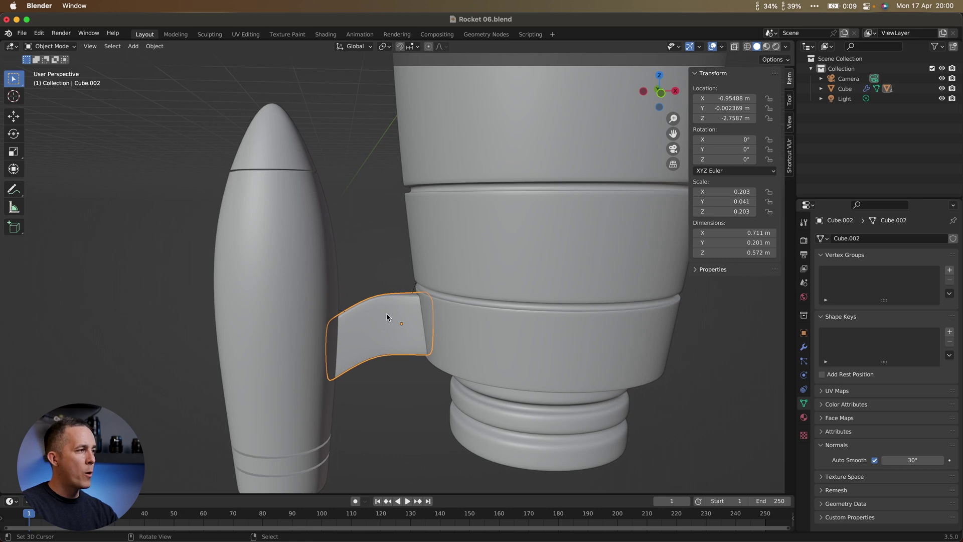
In Edit Mode, stretch the whole fin connector vertically and move it up.
key("Tab")
left_click(388, 282)
key("a")
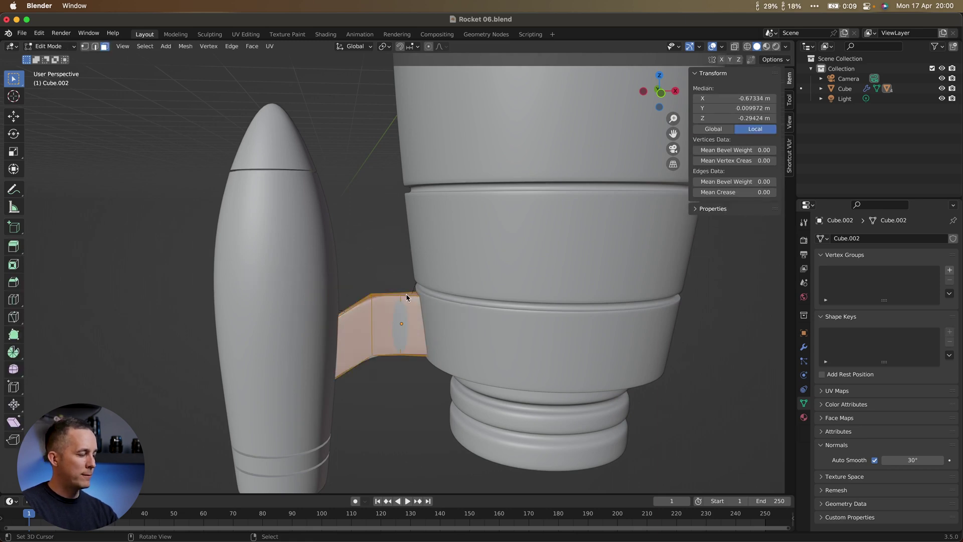
key("s")
key("z")
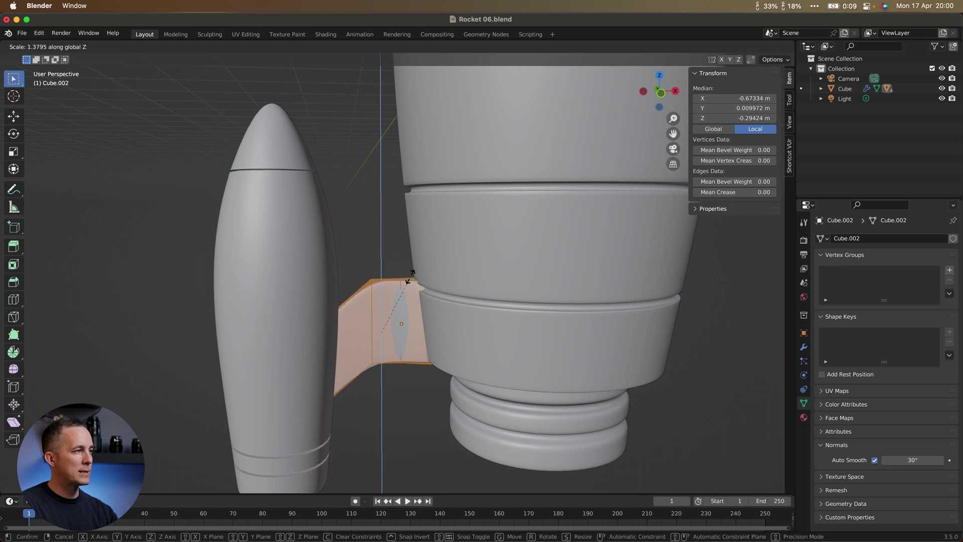
left_click(408, 278)
key("g")
key("z")
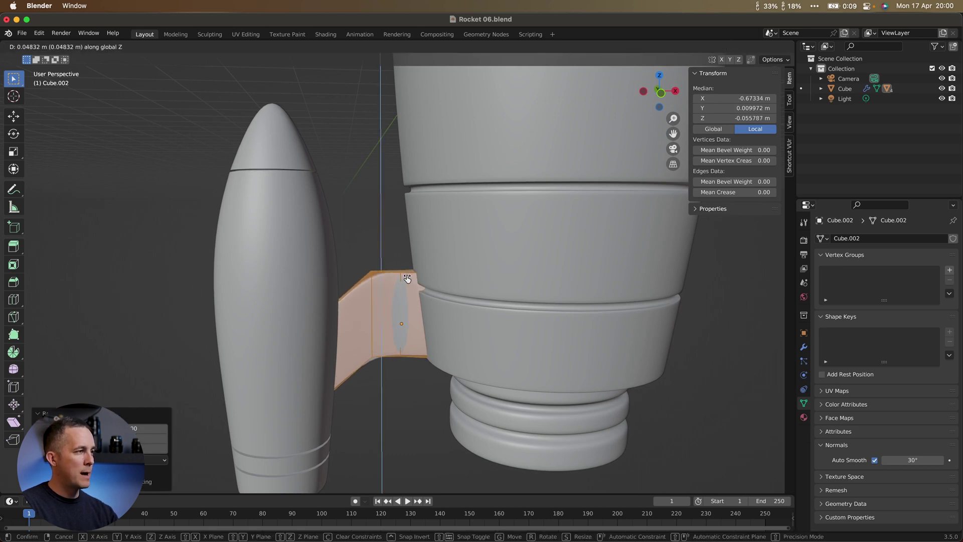
left_click(407, 270)
Raise the fin connector again and rescale it vertically to about 0.909 m tall.
middle_click_drag(407, 271, 395, 286)
key("g")
key("z")
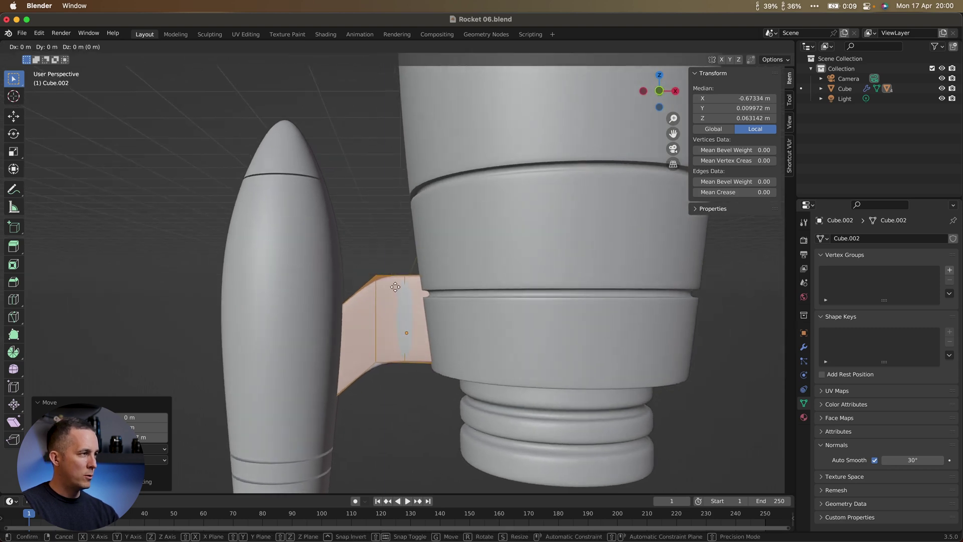
left_click(402, 266)
scroll(406, 276, "down", 3)
scroll(409, 284, "down", 1)
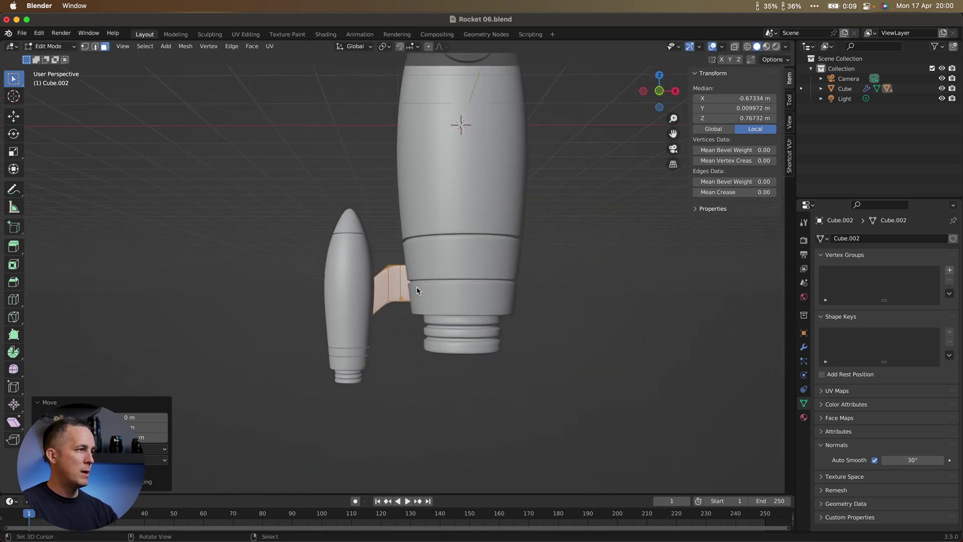
key("s")
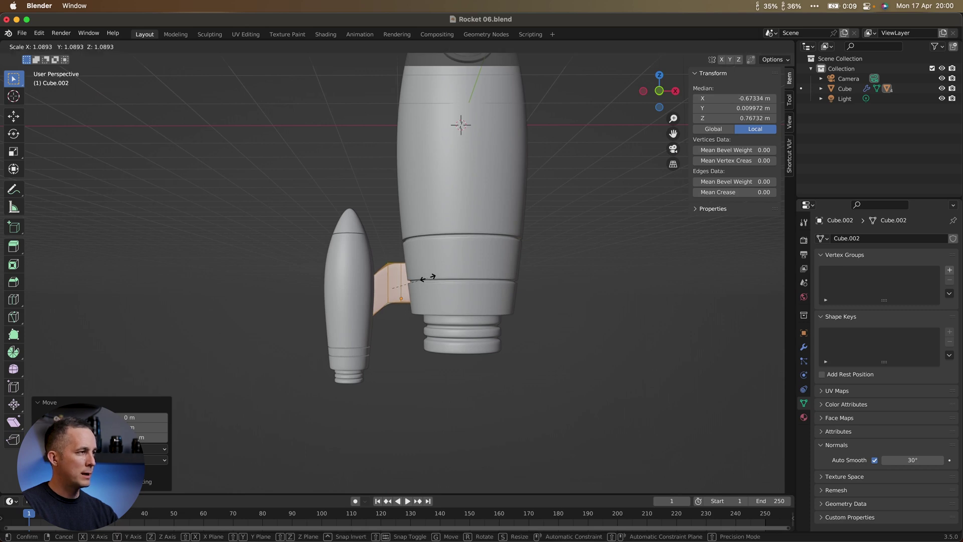
key("z")
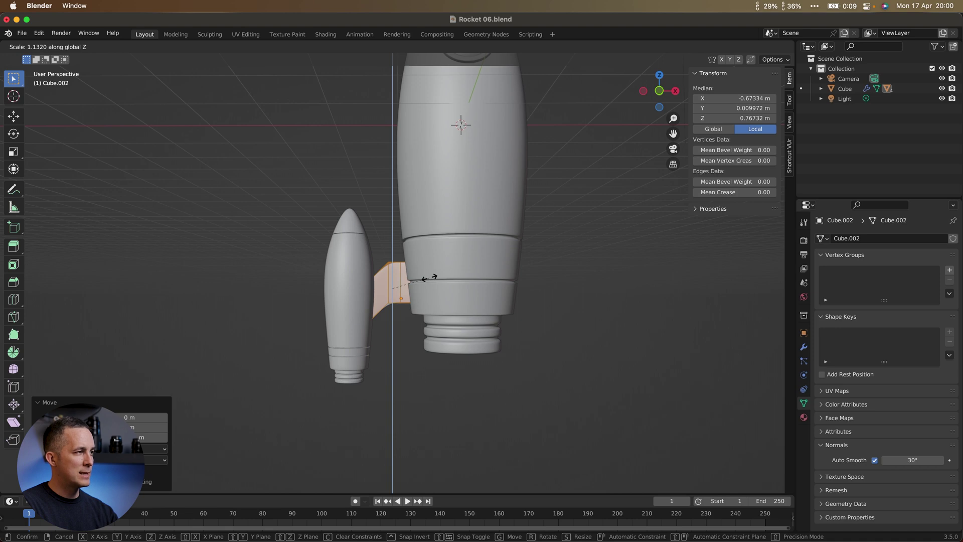
left_click(429, 277)
Return to Object Mode and reselect the fin connector.
middle_click_drag(429, 277, 435, 314)
key("Tab")
scroll(382, 243, "down", 5)
scroll(393, 275, "up", 3)
scroll(429, 273, "up", 2)
scroll(401, 288, "up", 3)
left_click(385, 289)
Add a mesh cylinder to the scene.
scroll(419, 286, "down", 3)
scroll(432, 307, "down", 1)
scroll(426, 304, "up", 2)
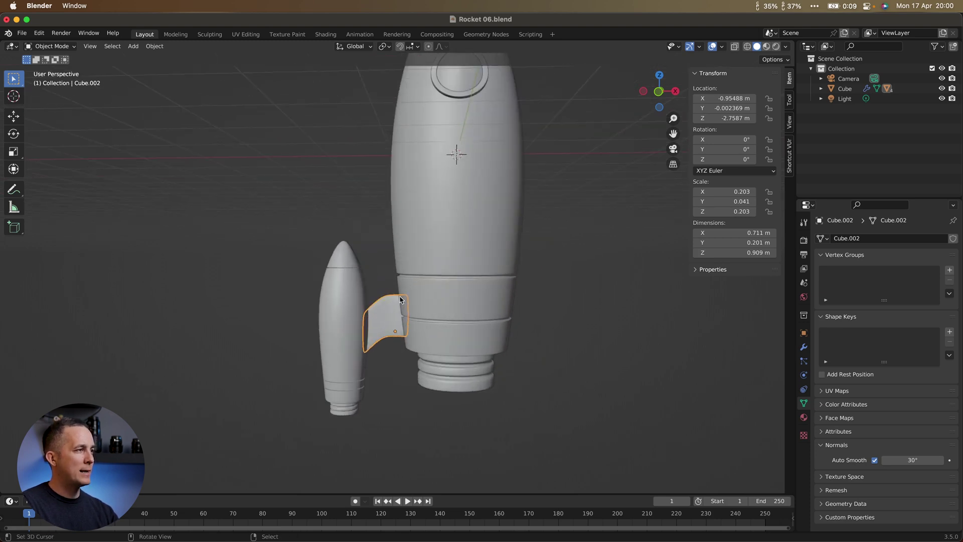
key("shift+a")
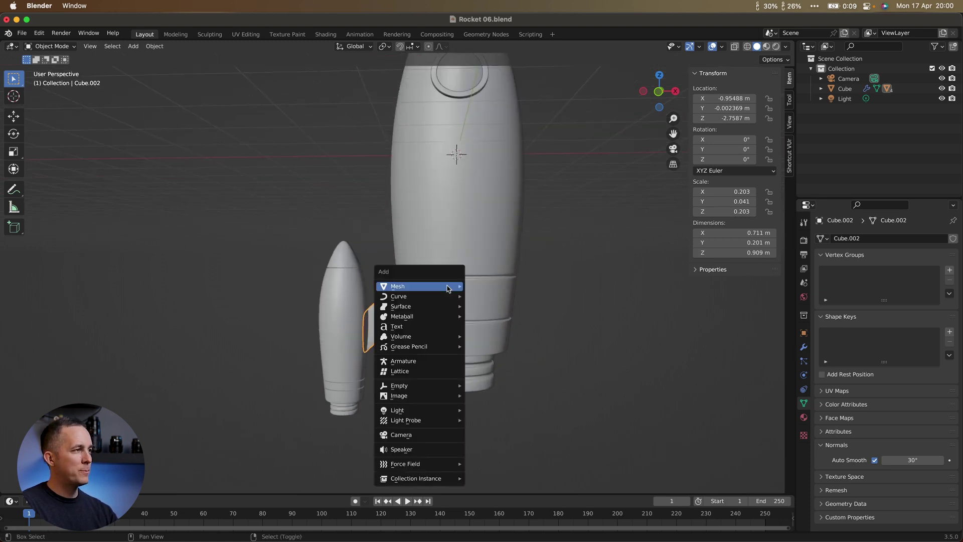
mouse_move(446, 285)
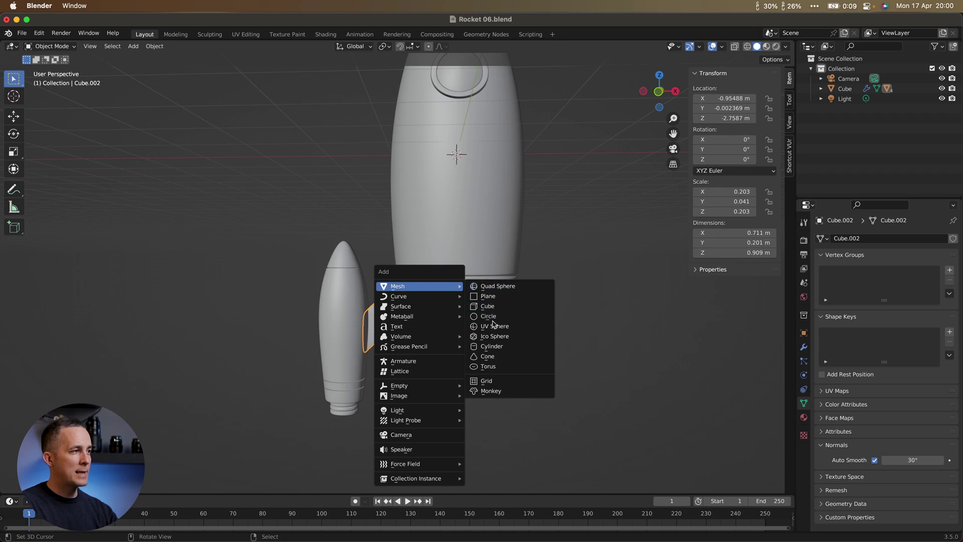
left_click(490, 347)
Rotate the new cylinder 90° about the X axis.
scroll(473, 295, "down", 2)
middle_click_drag(444, 187, 454, 243, "shift")
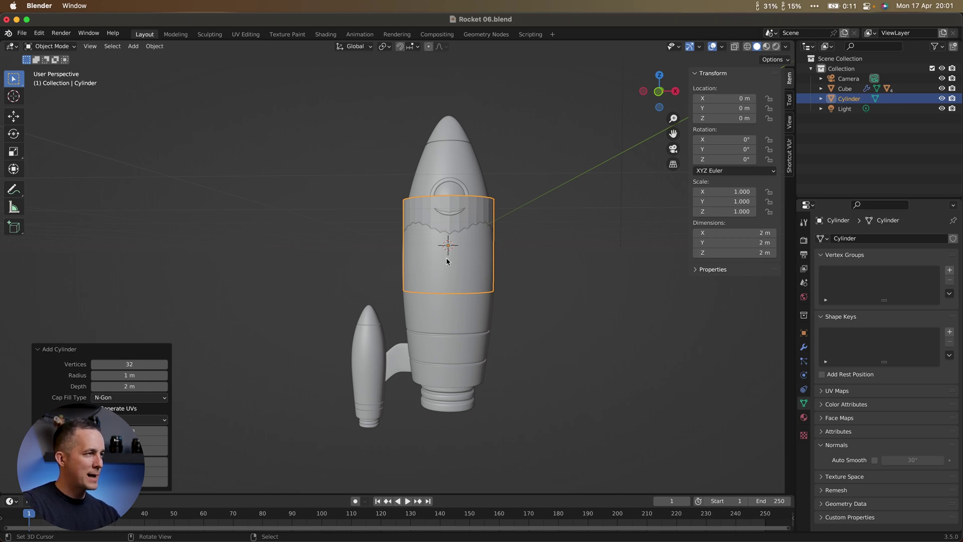
key("r")
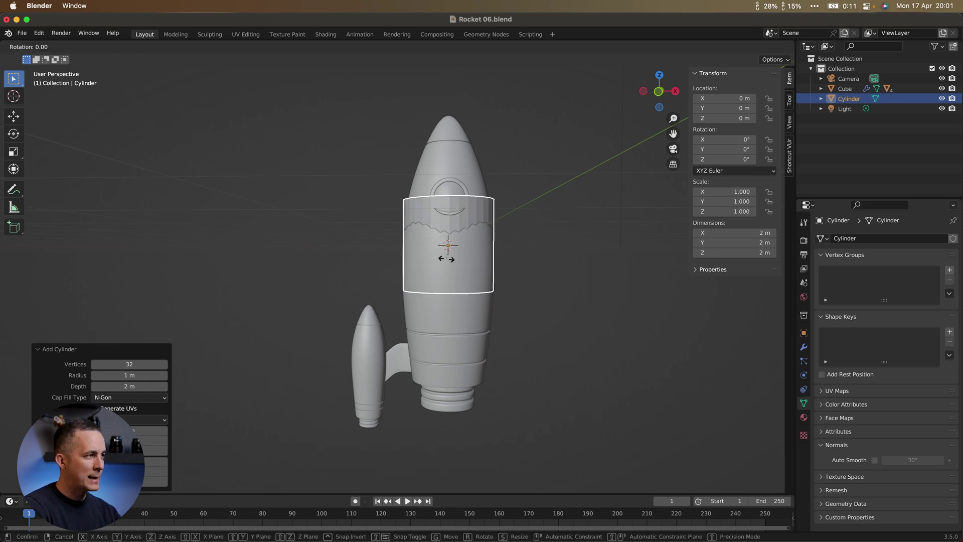
type("x90")
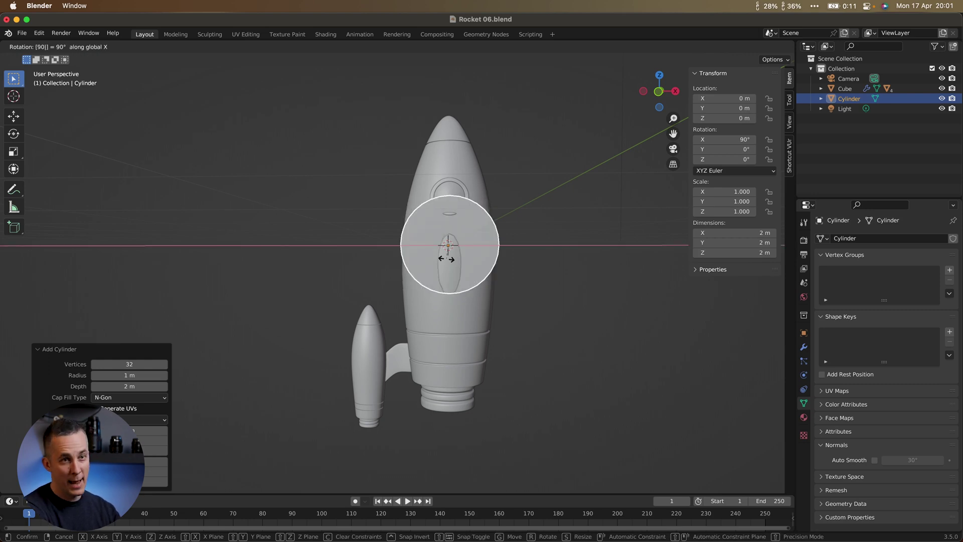
key("Return")
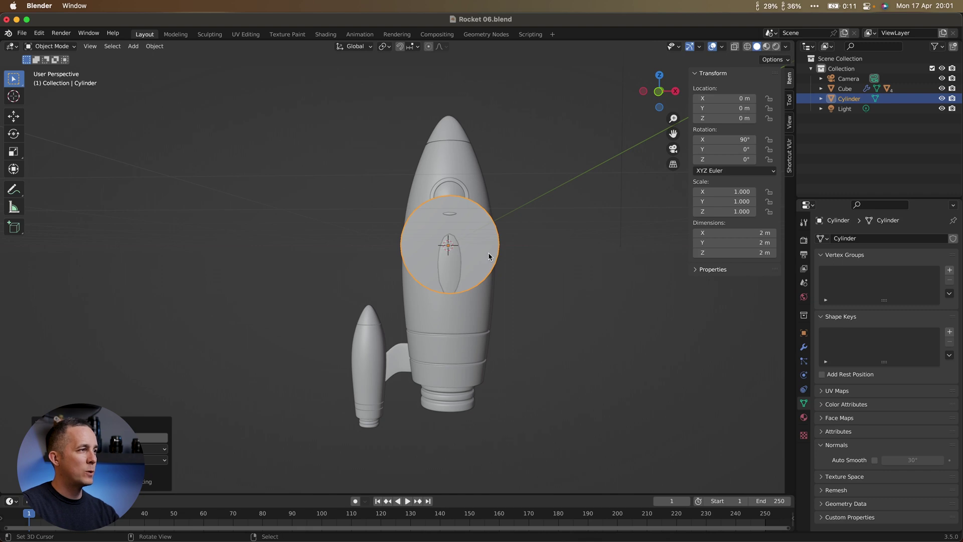
In front view, shrink the cylinder and place it over the fin connector.
key("KP_1")
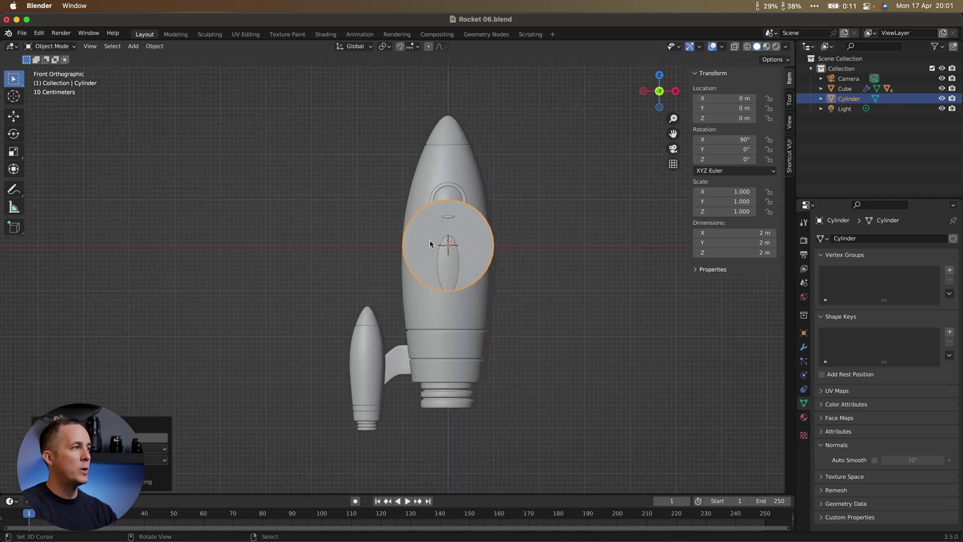
scroll(448, 285, "up", 3)
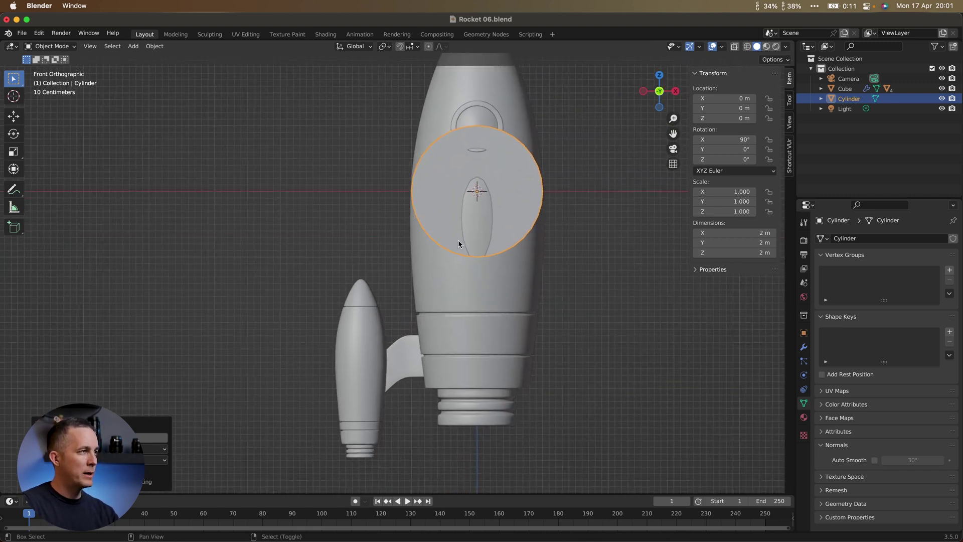
key("g")
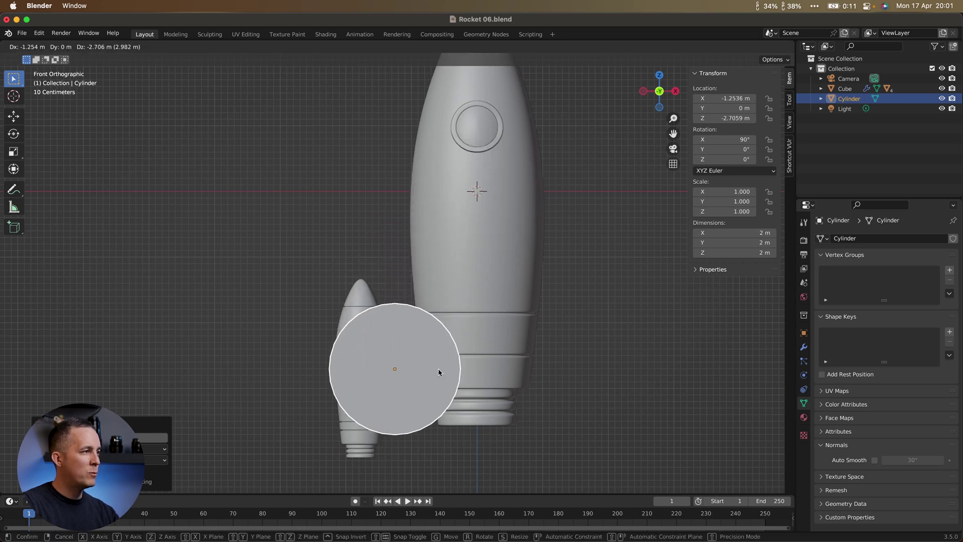
left_click(450, 359)
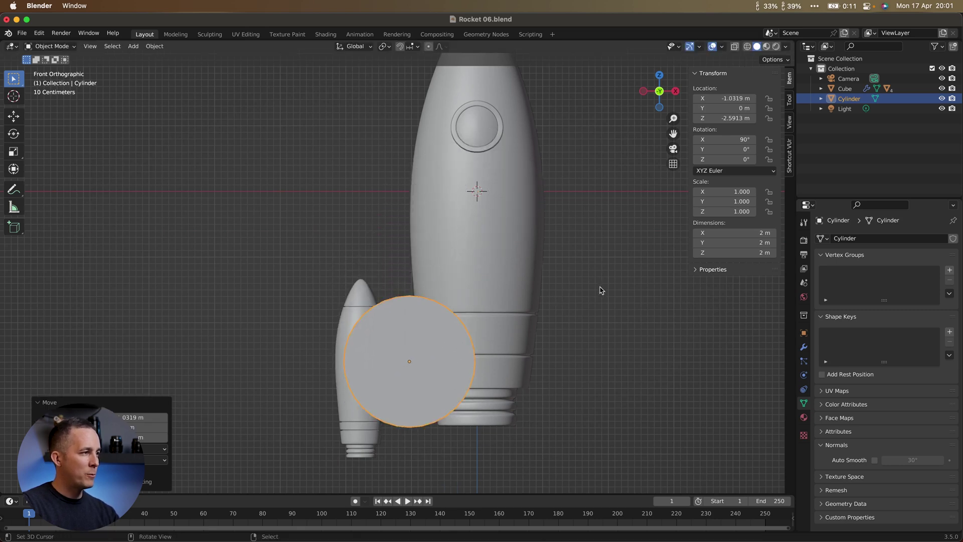
key("s")
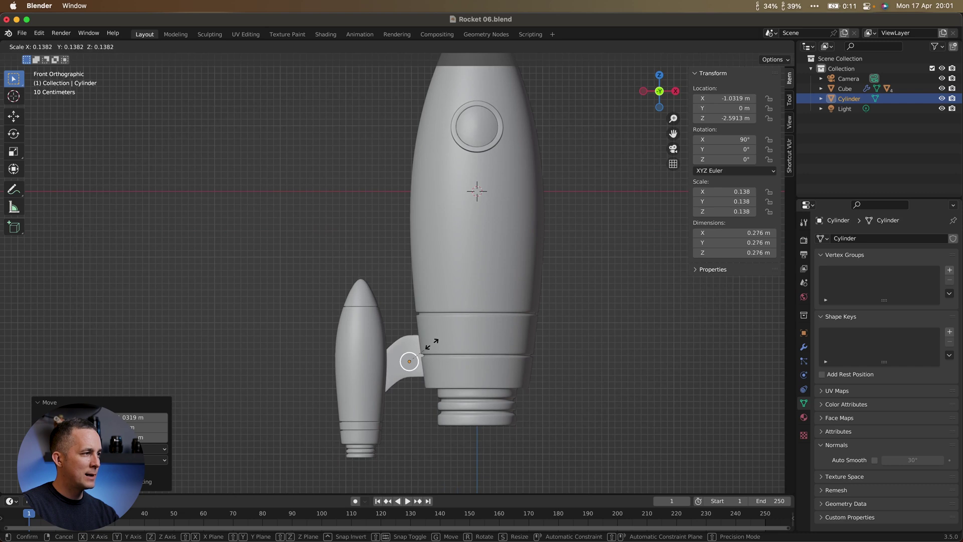
left_click(429, 345)
scroll(428, 345, "up", 4)
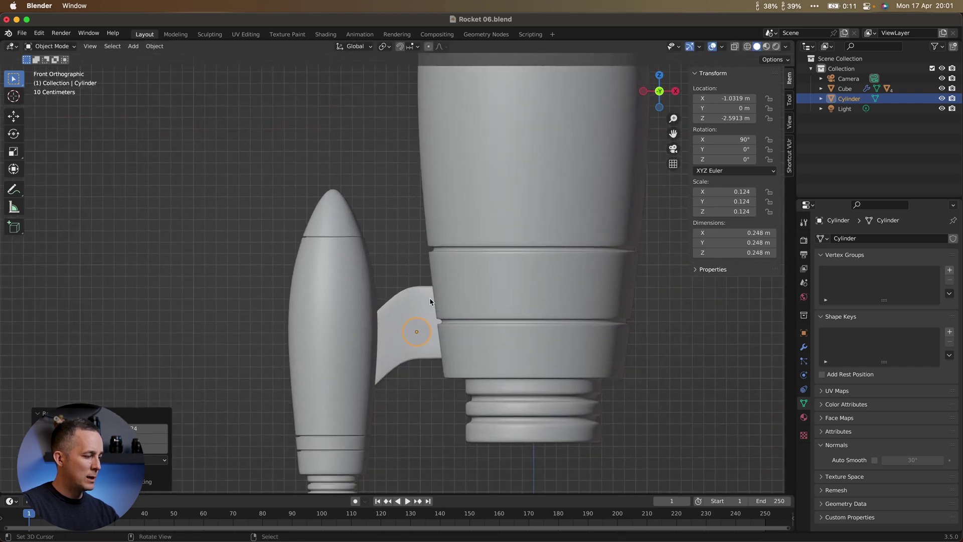
key("g")
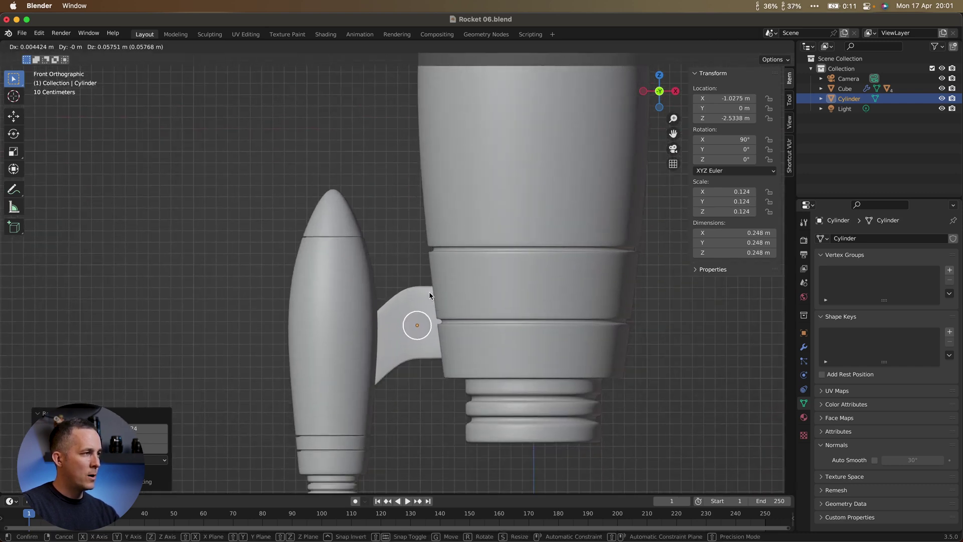
left_click(428, 291)
Check the cylinder's depth from the side, shrink it to 0.228 m across, and enter Edit Mode.
scroll(429, 291, "up", 3)
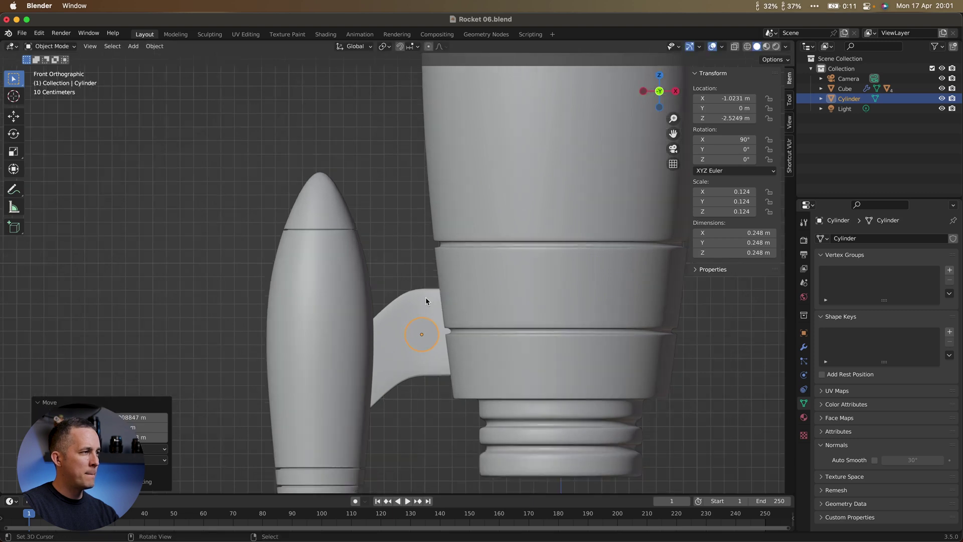
scroll(423, 291, "down", 1)
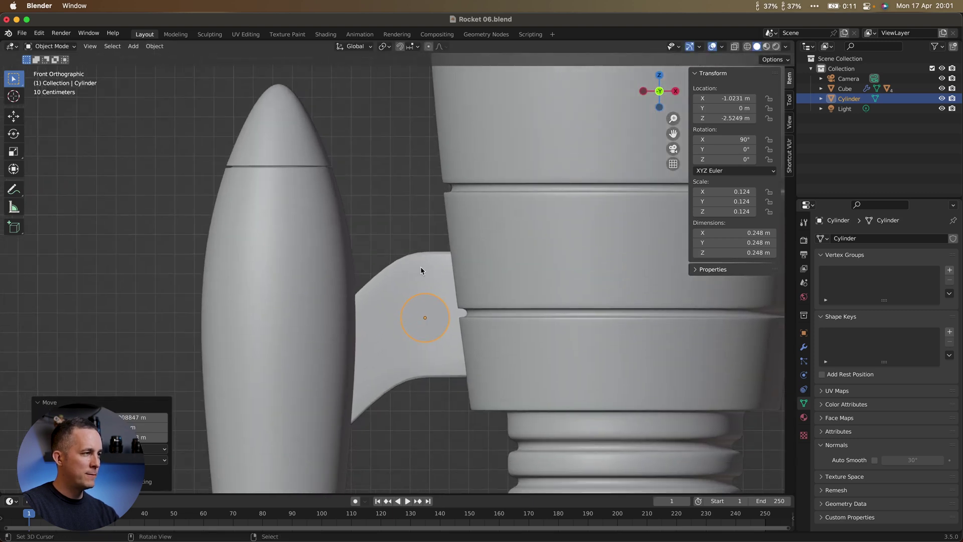
middle_click_drag(420, 267, 565, 357)
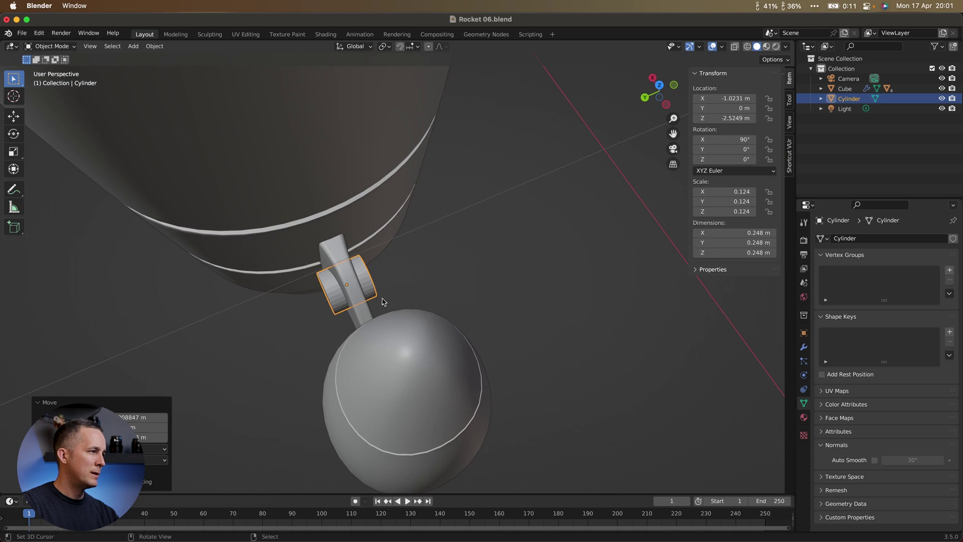
middle_click_drag(367, 279, 369, 281)
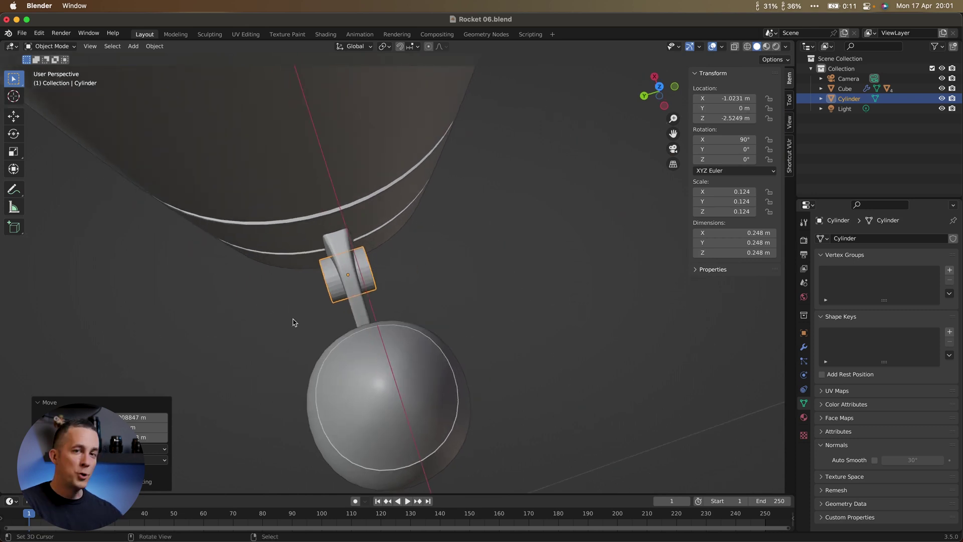
middle_click_drag(354, 275, 317, 234)
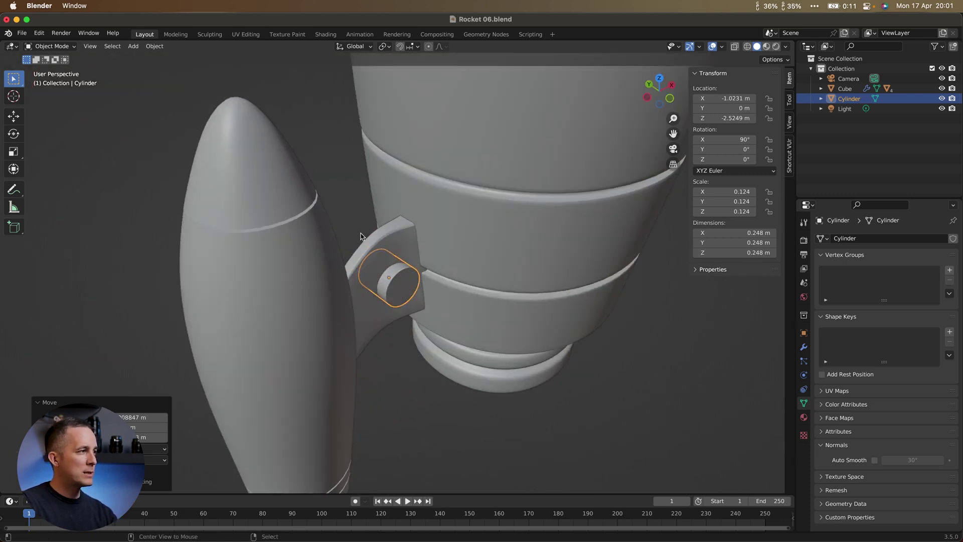
middle_click_drag(391, 244, 451, 302, "alt")
key("KP_1")
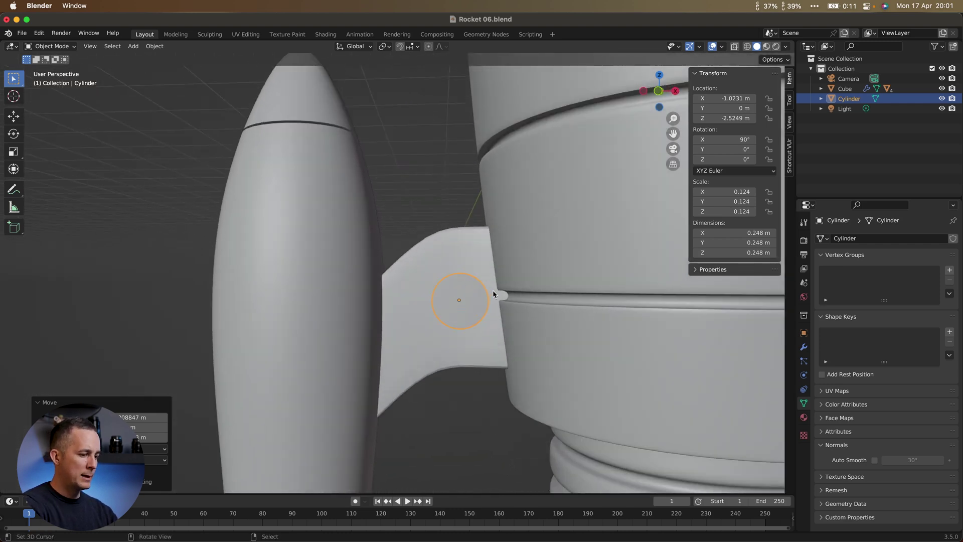
key("s")
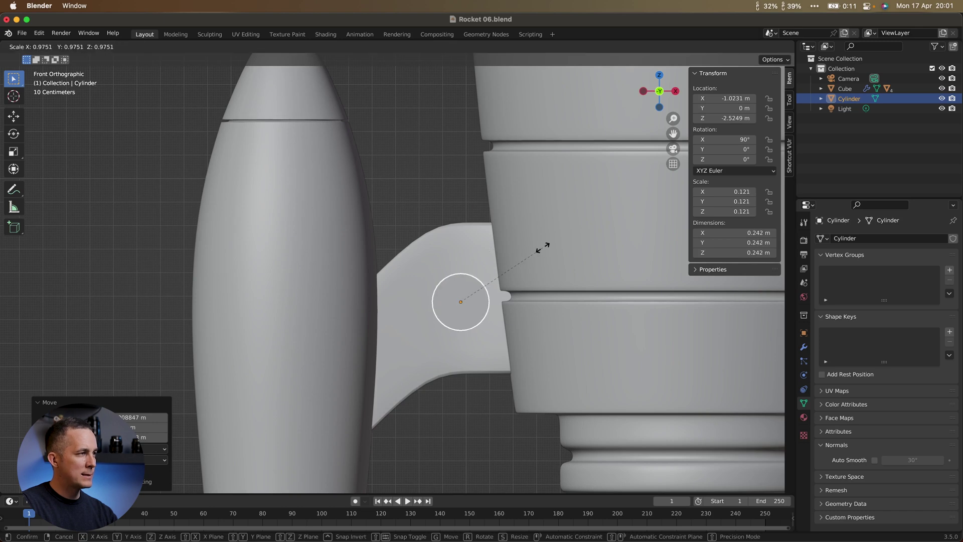
left_click(499, 287)
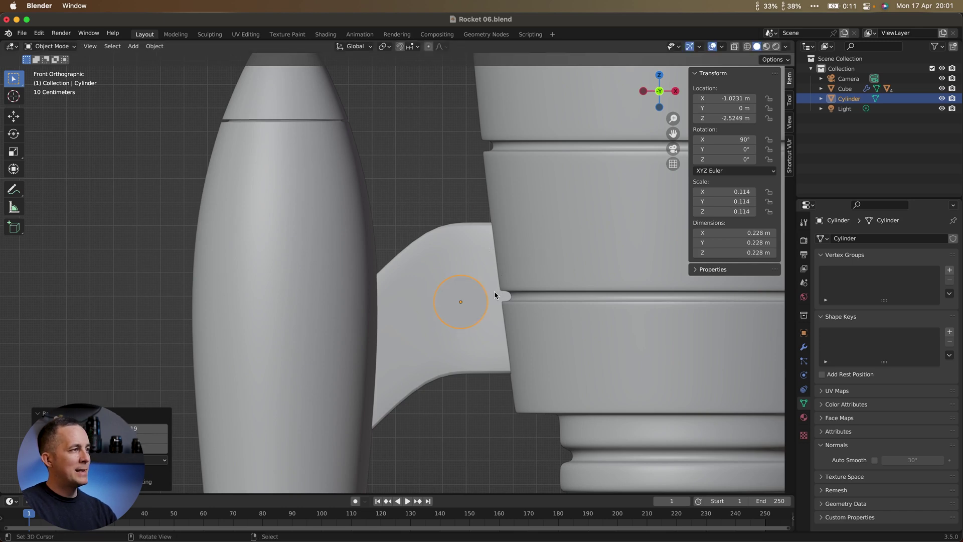
key("ctrl+Tab")
left_click(477, 271)
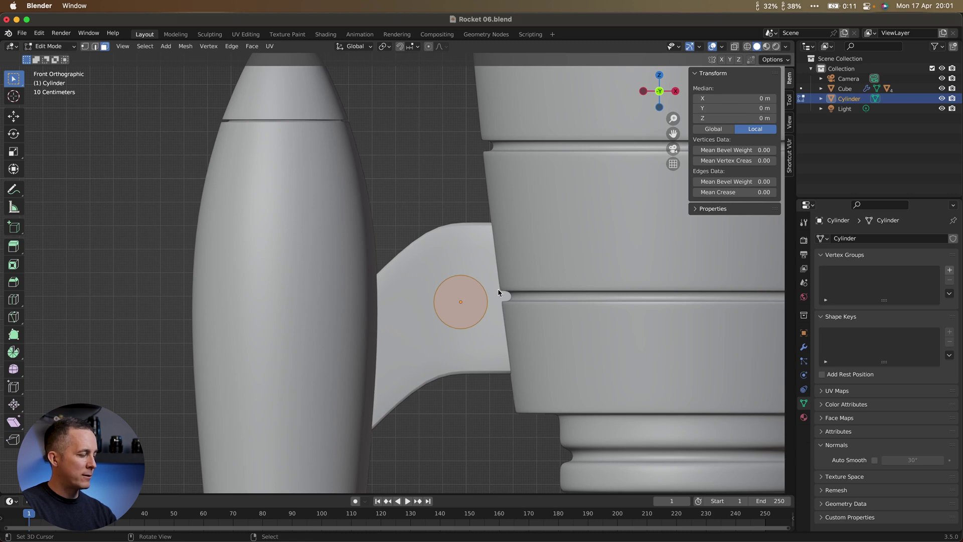
Duplicate the circle down-left on the connector, scale it to 0.5632, and nudge it lower.
key("g")
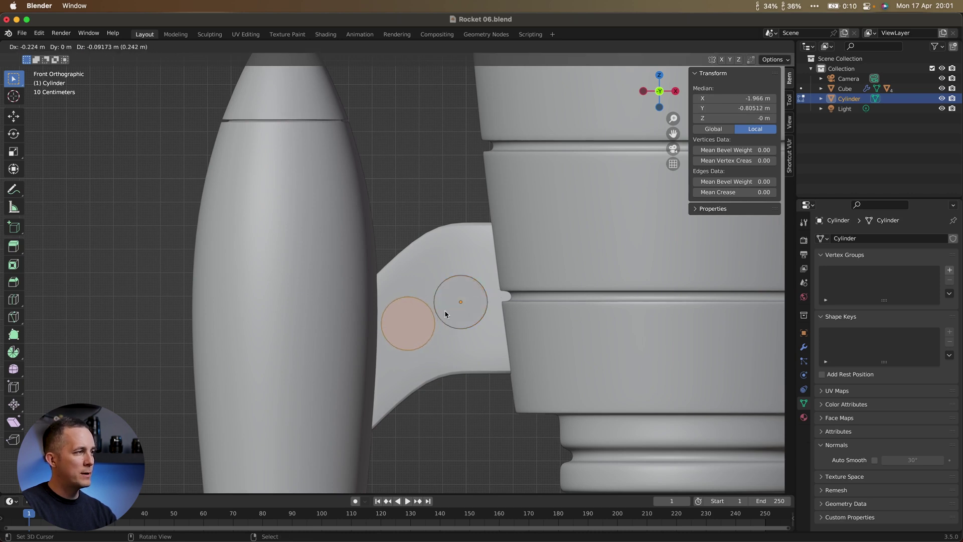
left_click(442, 317)
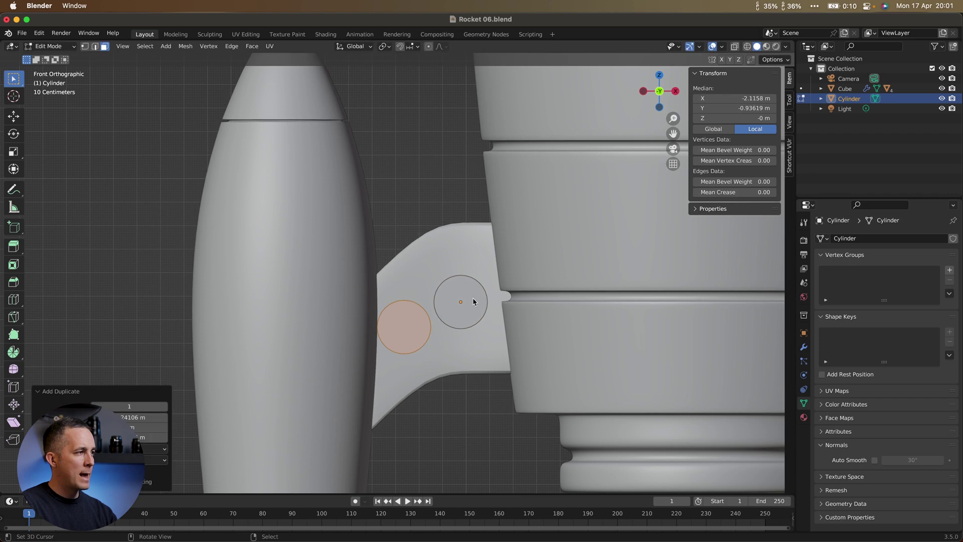
key("s")
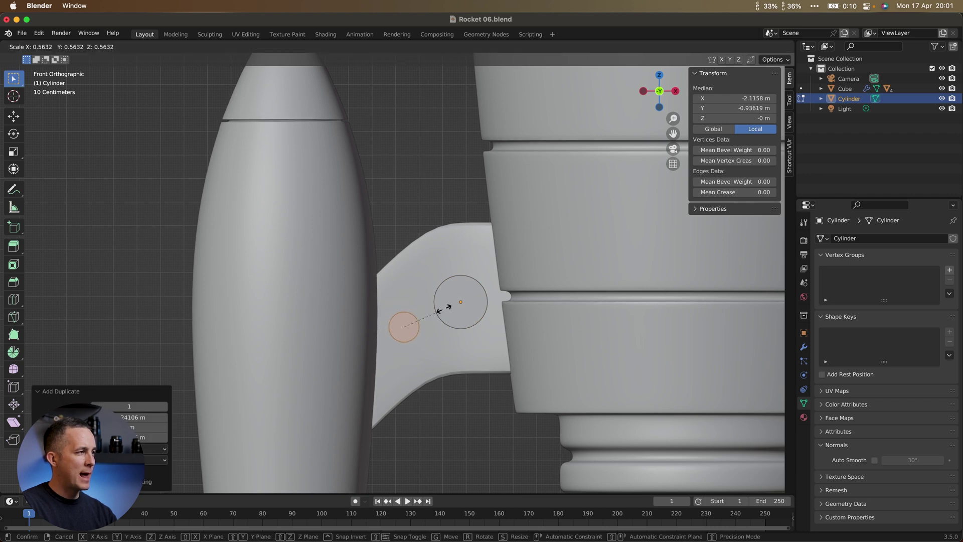
left_click(444, 307)
scroll(451, 307, "down", 5)
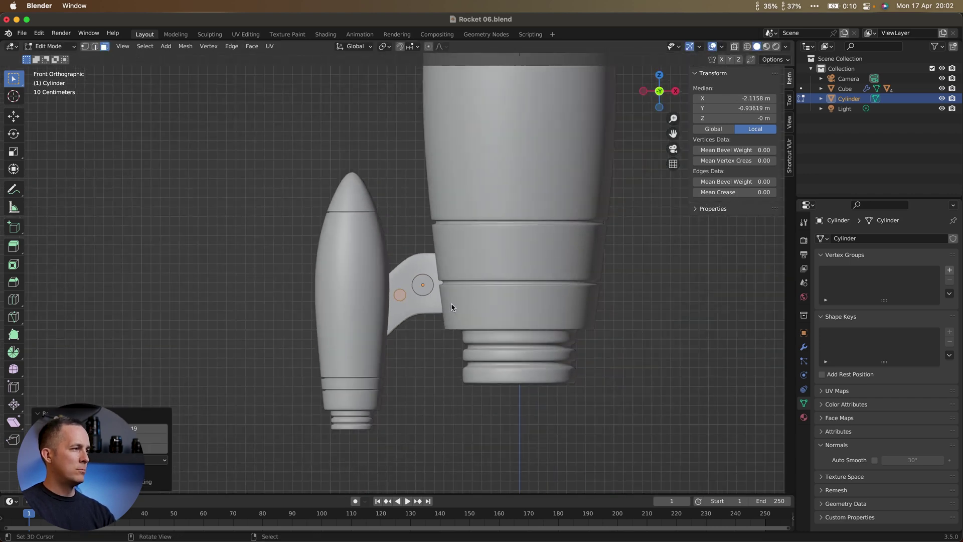
scroll(451, 307, "up", 1)
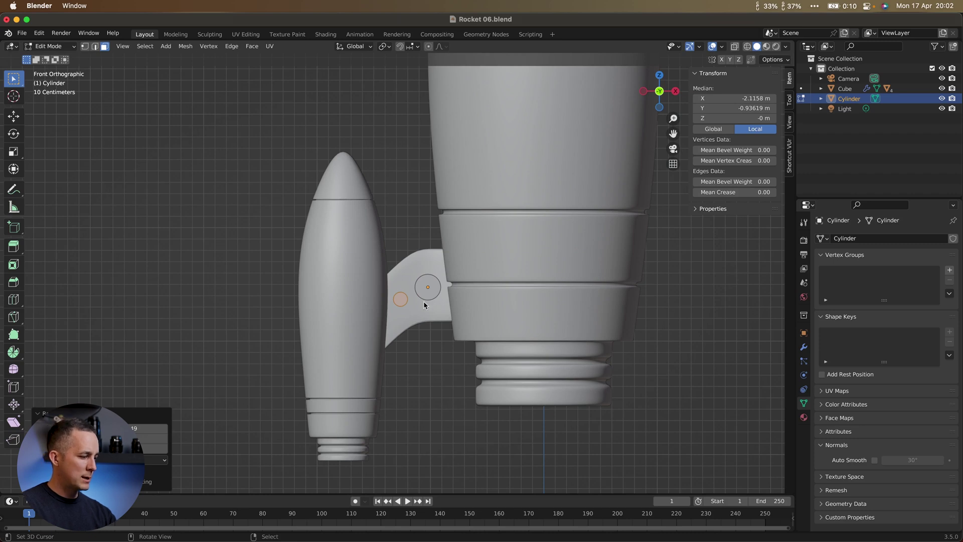
key("g")
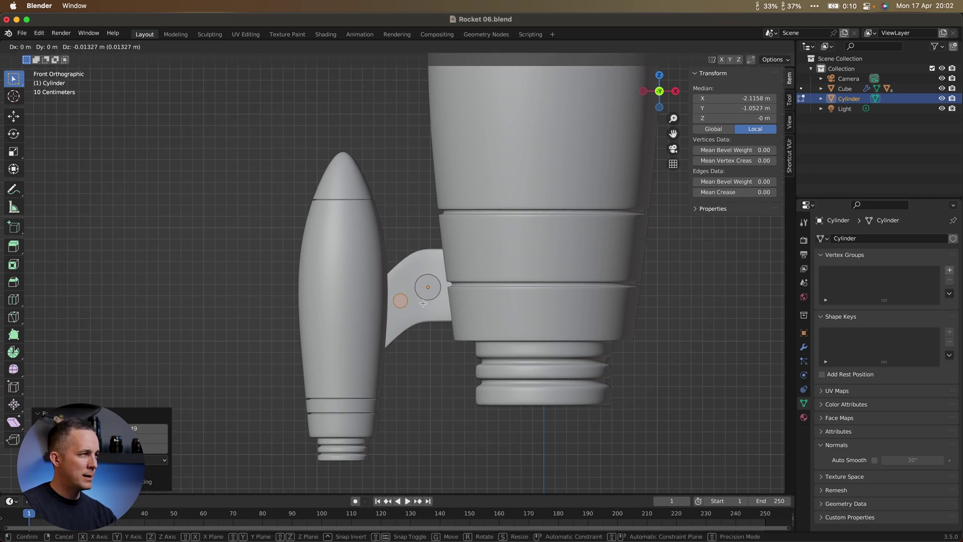
left_click(423, 303)
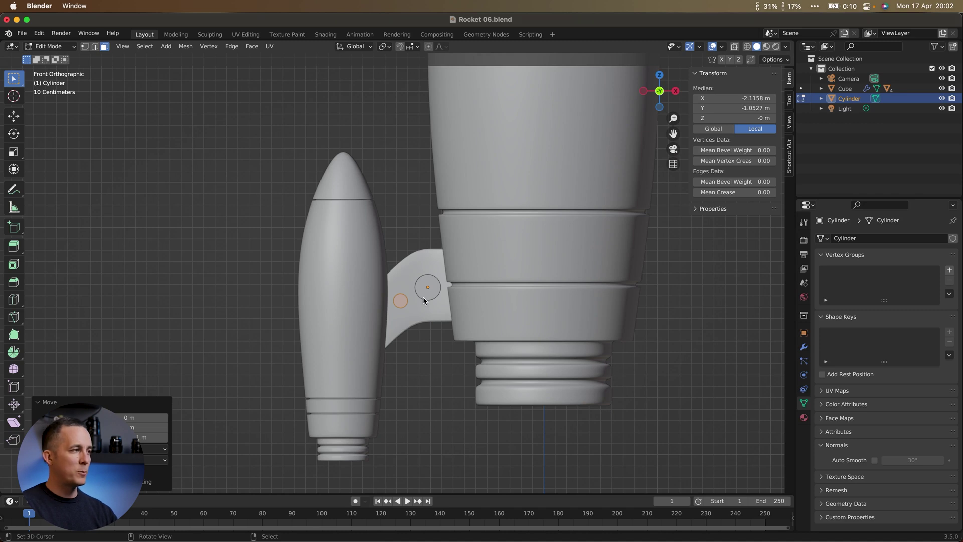
Return to Object Mode and orbit to inspect the cylinders on the fin connector.
key("Tab")
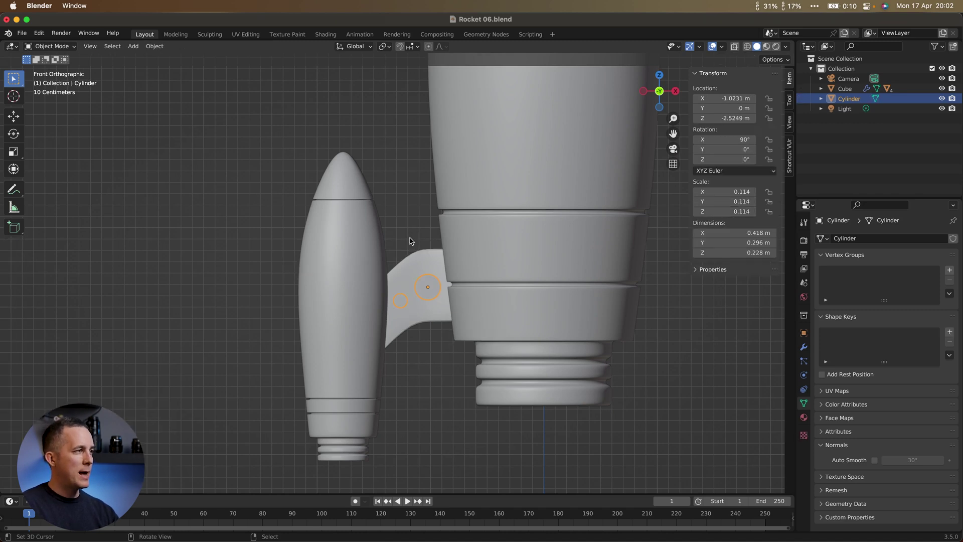
key("g")
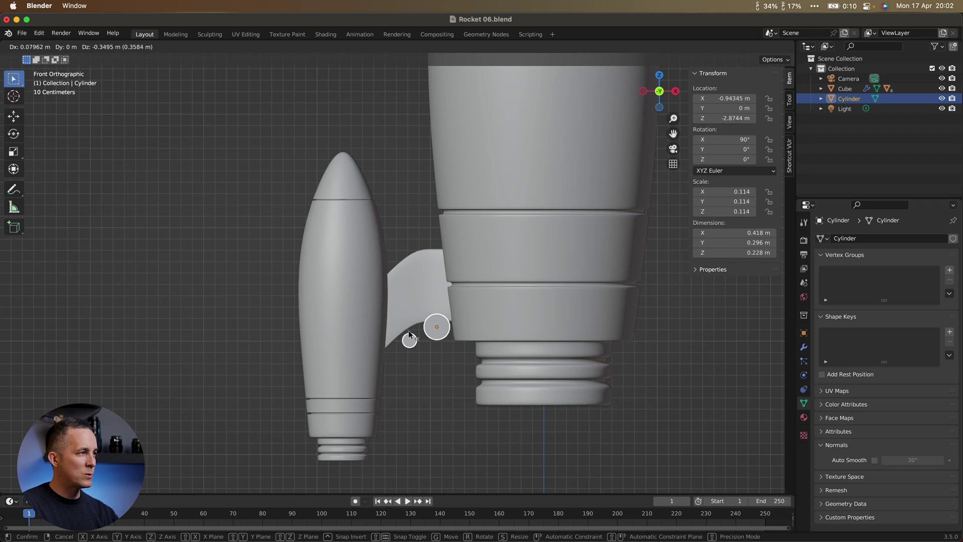
right_click(431, 292)
mouse_move(431, 290)
middle_mouse_down()
mouse_move(456, 351)
mouse_move(471, 359)
mouse_move(439, 307)
middle_mouse_up()
scroll(434, 304, "down", 3)
scroll(420, 277, "up", 4)
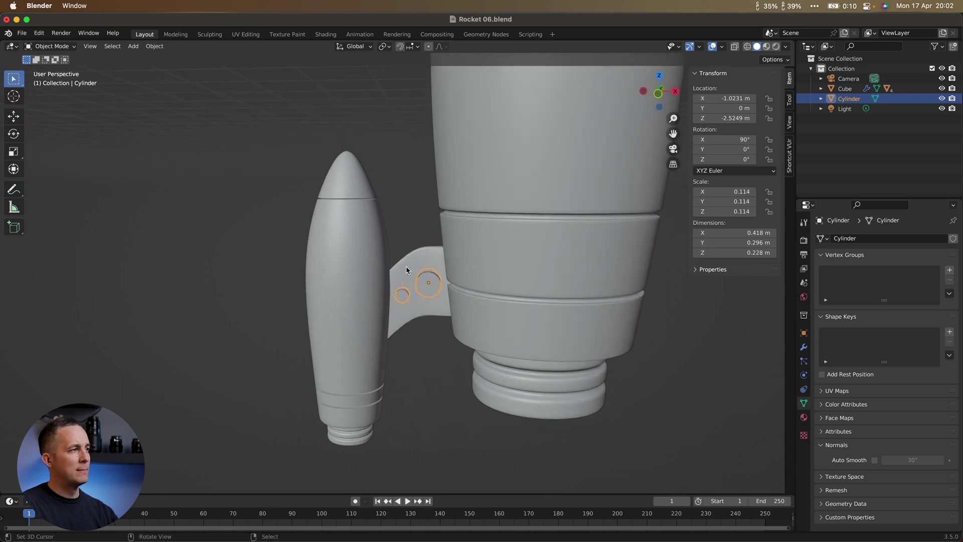
middle_click_drag(447, 259, 420, 272)
Select the fin connector and the cutter cylinders, then open the Edit menu.
left_click(405, 248)
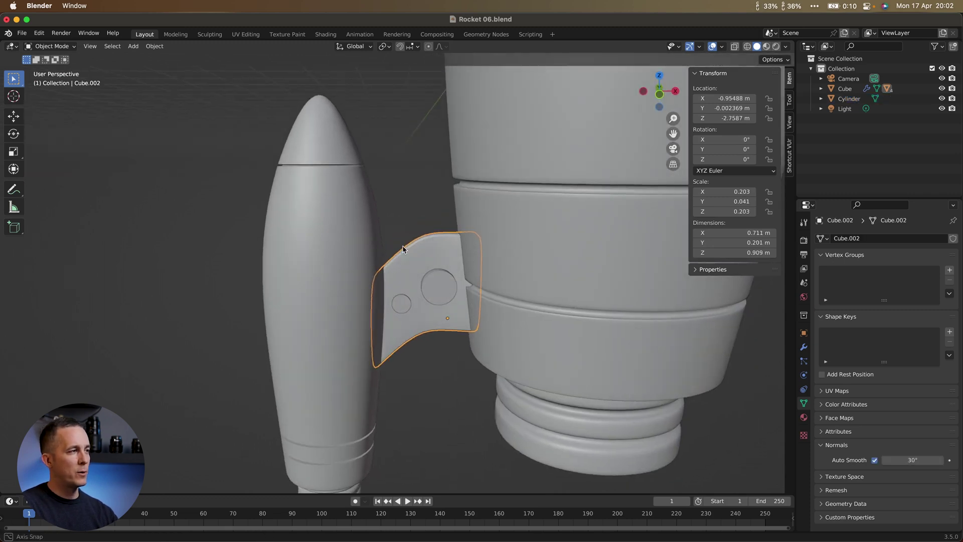
left_click(434, 285)
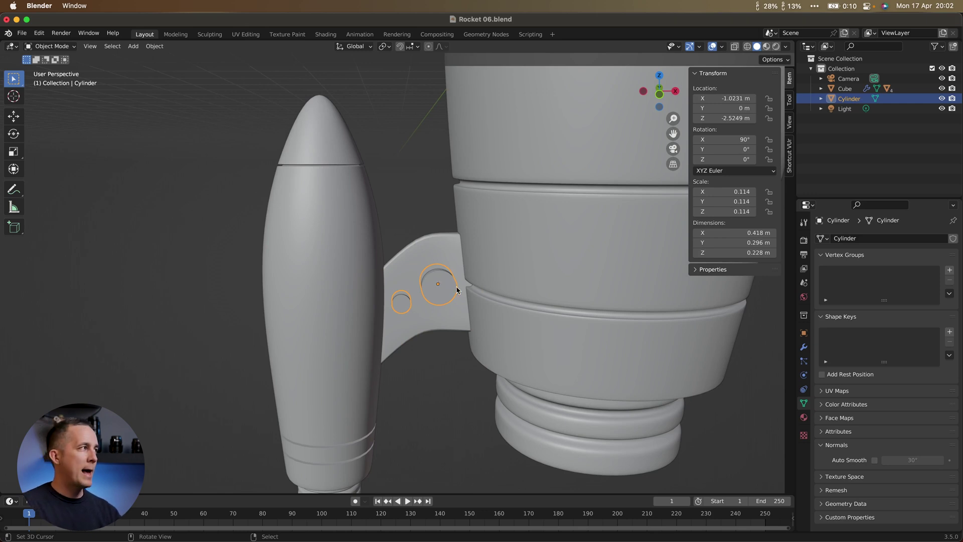
left_click(40, 34)
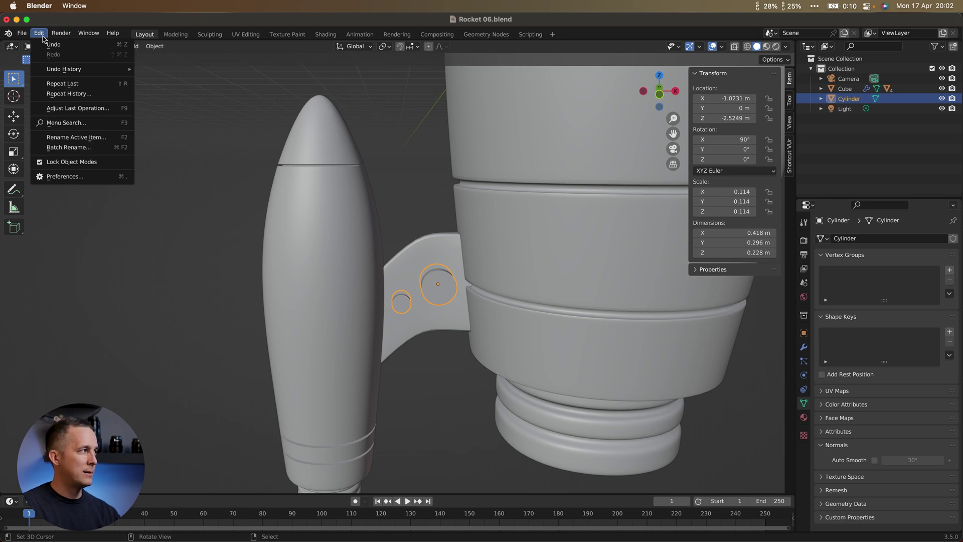
In Preferences > Add-ons, search 'boo' and enable Object: Bool Tool.
left_click(65, 176)
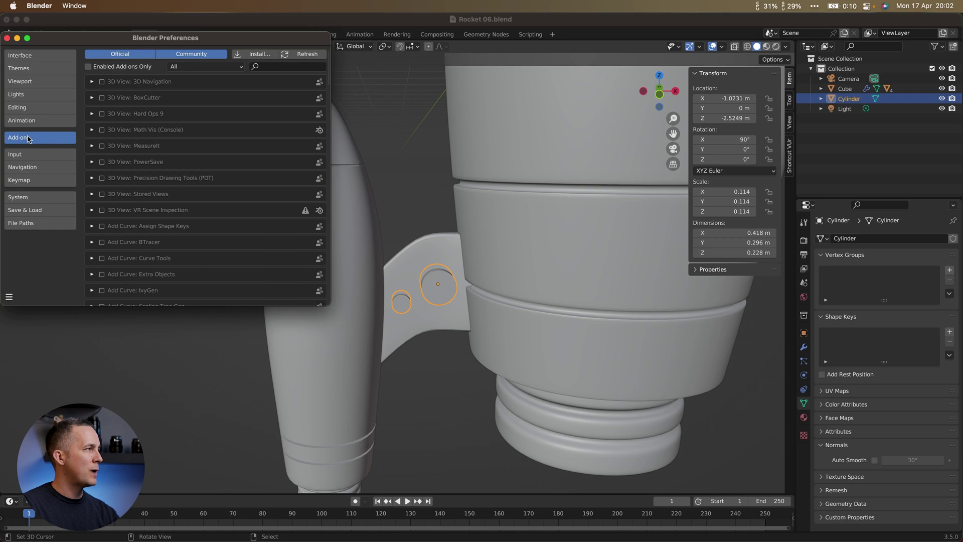
left_click(285, 67)
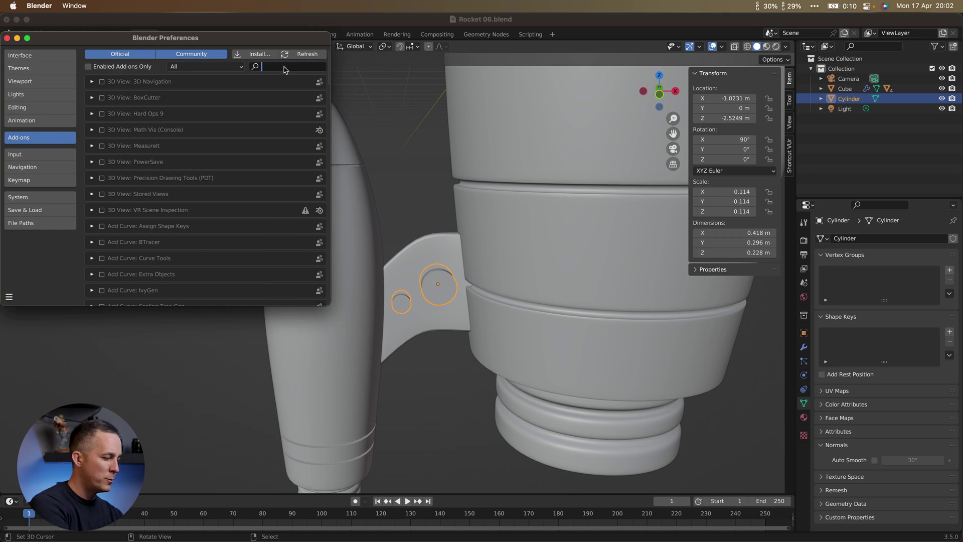
type("bo")
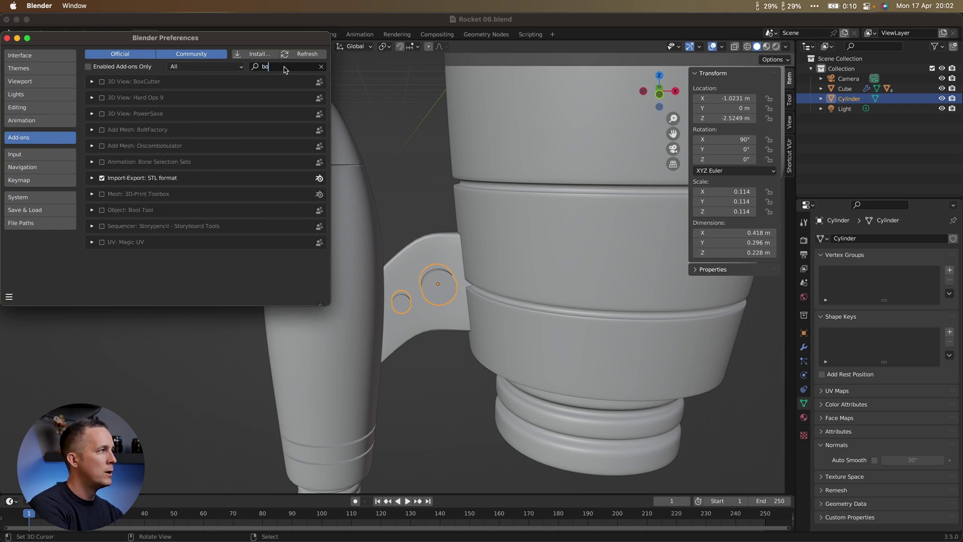
type("o")
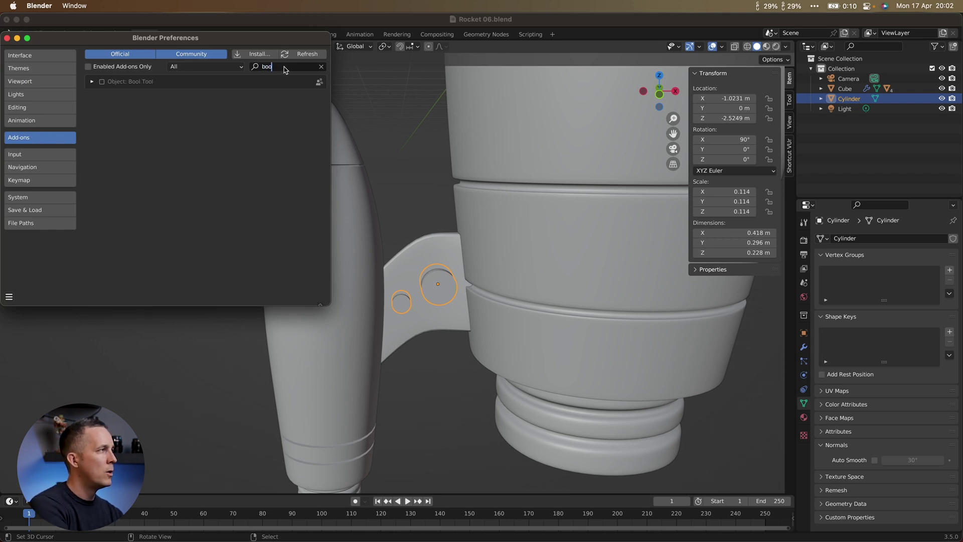
left_click(102, 82)
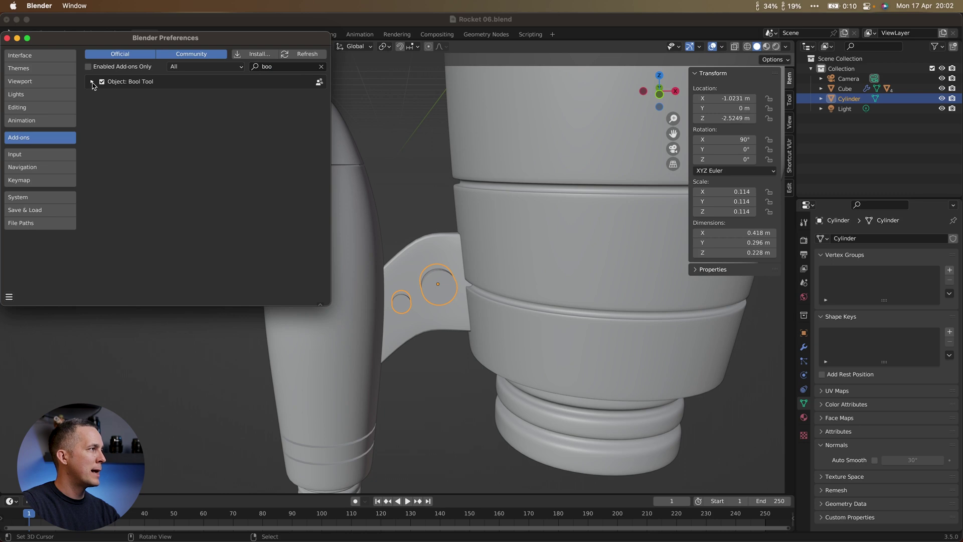
left_click(92, 82)
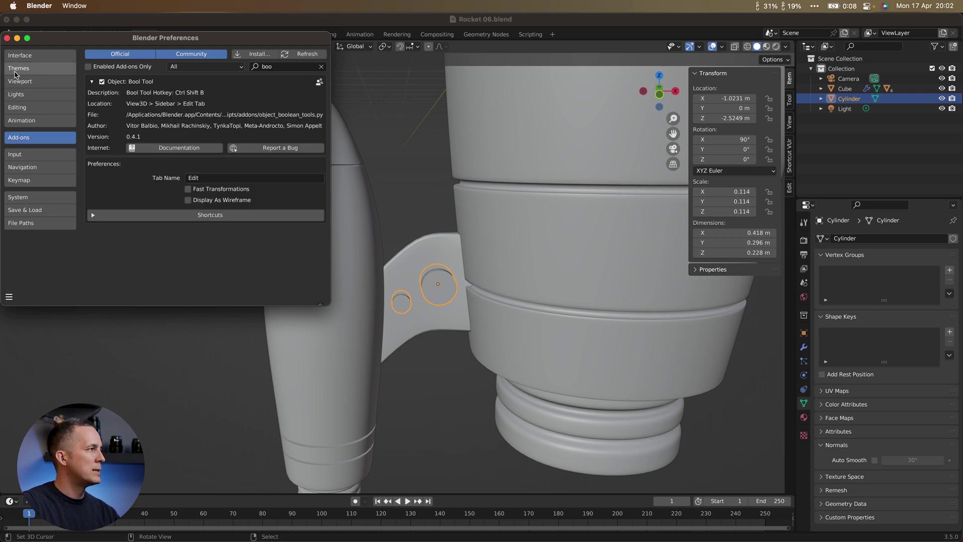
Save the preferences and close the Preferences window.
left_click(9, 297)
left_click(43, 271)
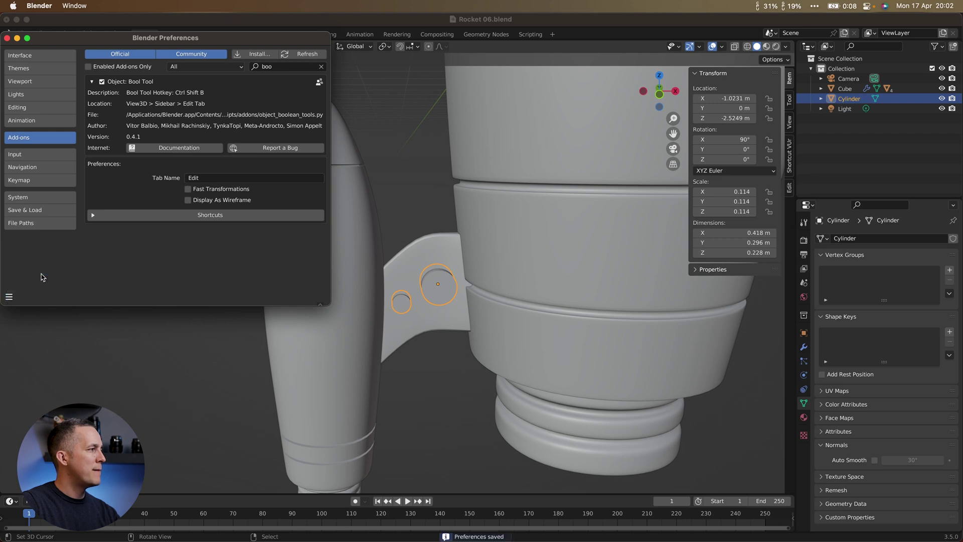
left_click(7, 38)
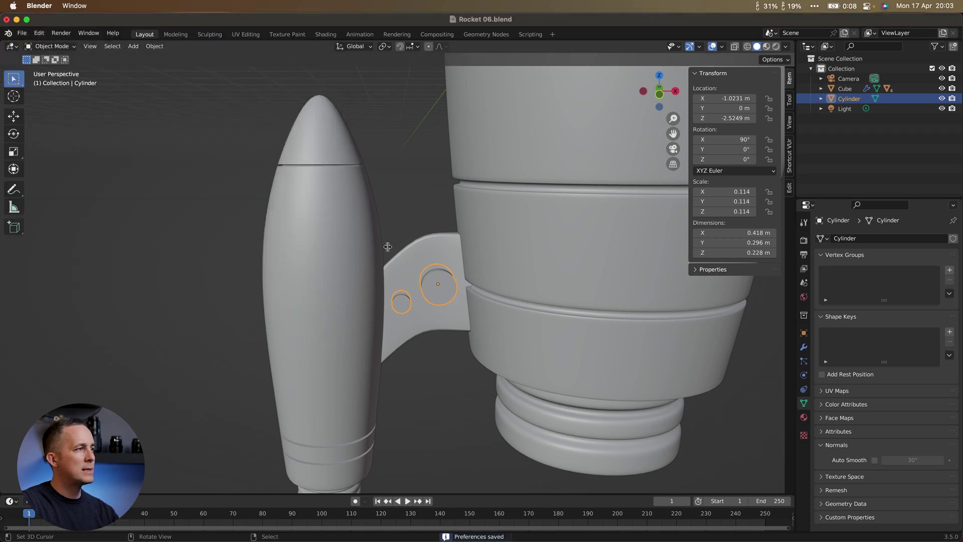
Add the fin connector to the cylinder selection and apply a Bool Tool difference with Ctrl+minus.
left_click(438, 250, "shift")
middle_click_drag(437, 277, 439, 265)
middle_click_drag(545, 270, 485, 273, "shift")
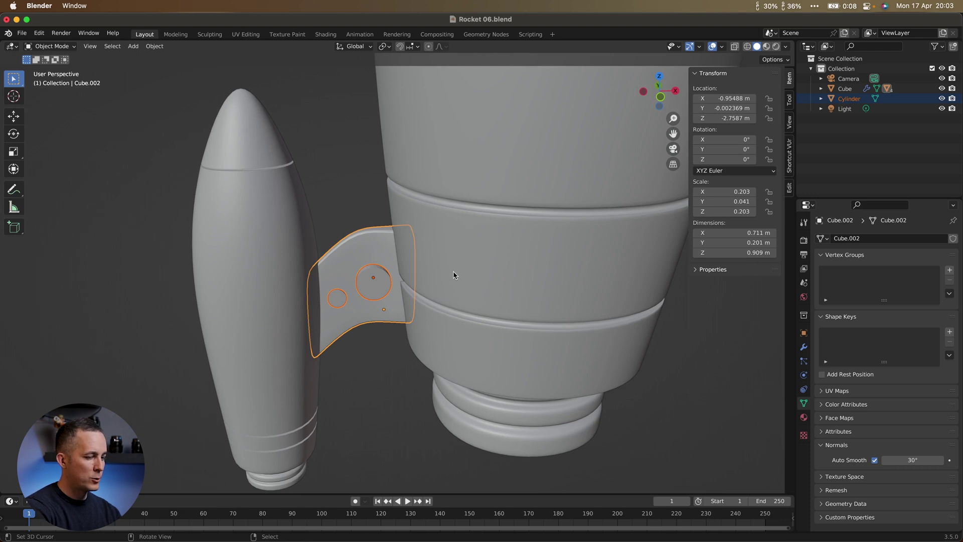
key("ctrl+minus")
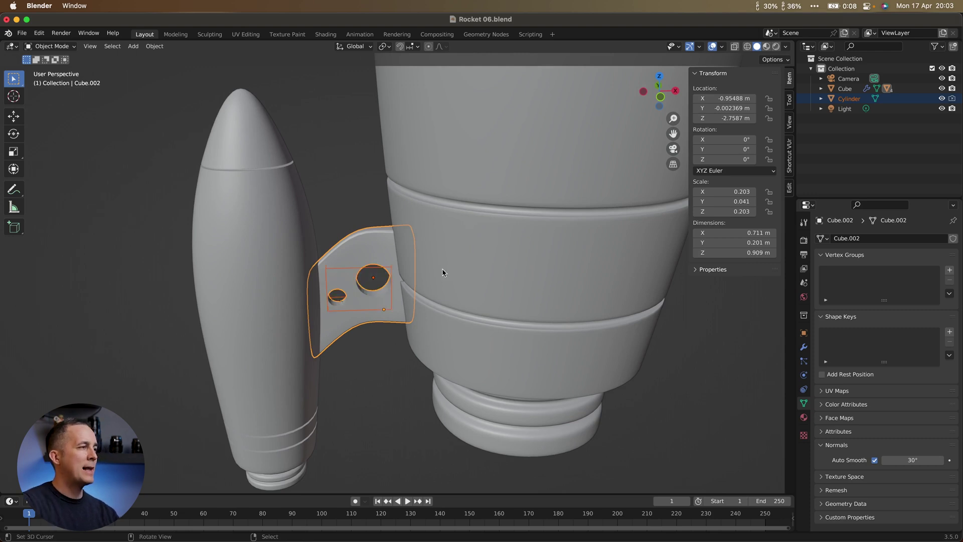
mouse_move(435, 264)
middle_mouse_down()
mouse_move(458, 239)
mouse_move(453, 279)
mouse_move(432, 276)
mouse_move(445, 261)
middle_mouse_up()
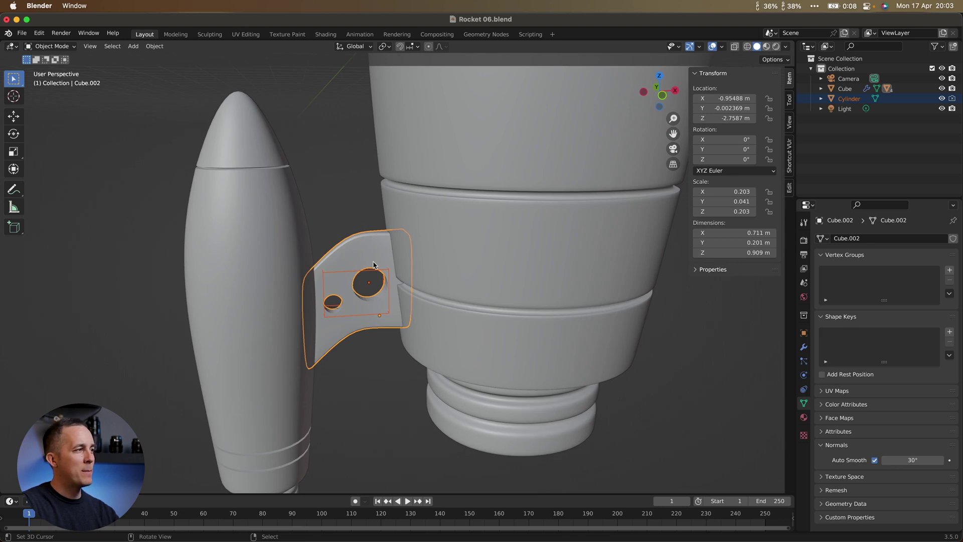
Reselect the cutters and connector, retry the boolean, then undo the wrongly ordered result.
left_click(373, 267)
right_click(369, 245)
right_click(373, 283, "shift")
key("ctrl+KP_Subtract")
mouse_move(413, 295)
middle_mouse_down()
mouse_move(466, 344)
mouse_move(400, 312)
mouse_move(421, 298)
middle_mouse_up()
scroll(399, 312, "up", 2)
key("ctrl+z")
With the fin connector active, cut the two round holes using a Bool Tool difference.
left_click(400, 312)
left_click(367, 294)
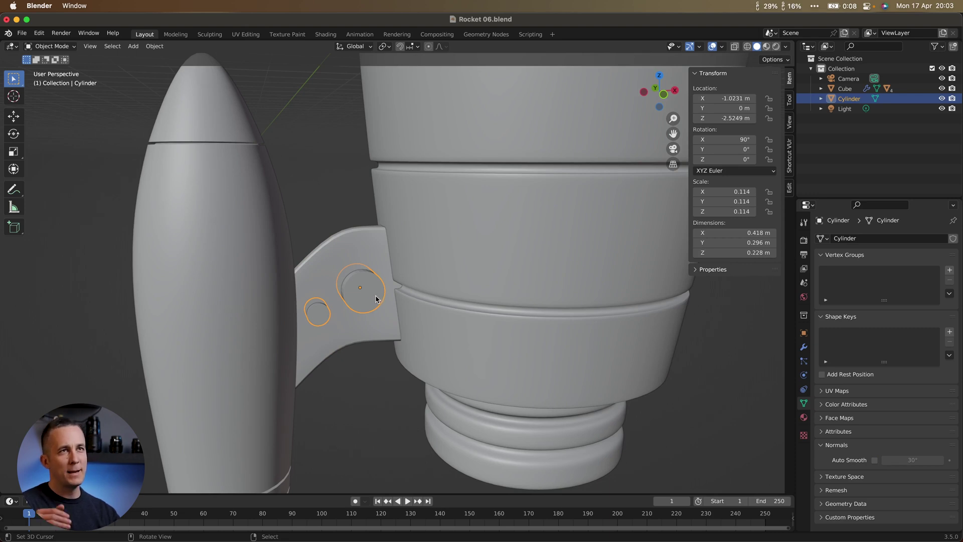
left_click(353, 250, "shift")
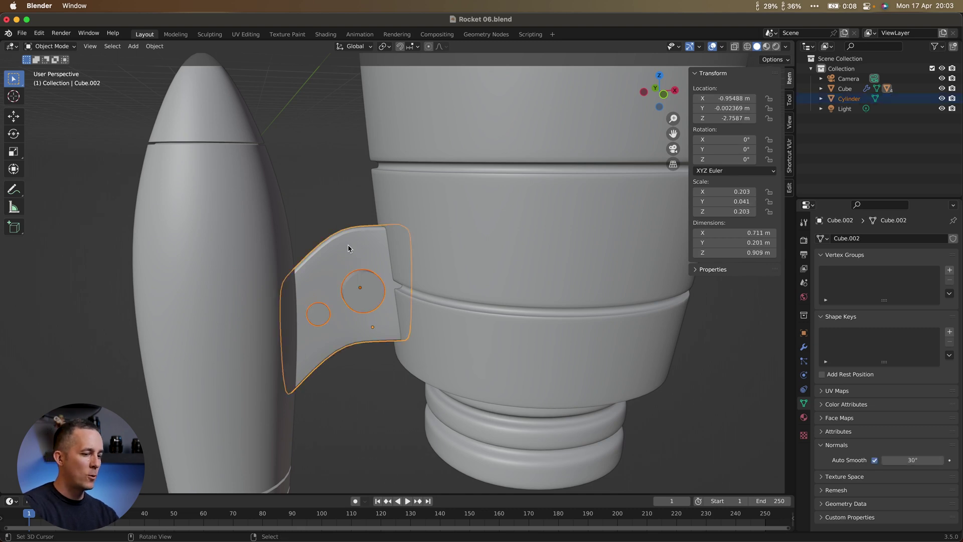
key("ctrl+minus")
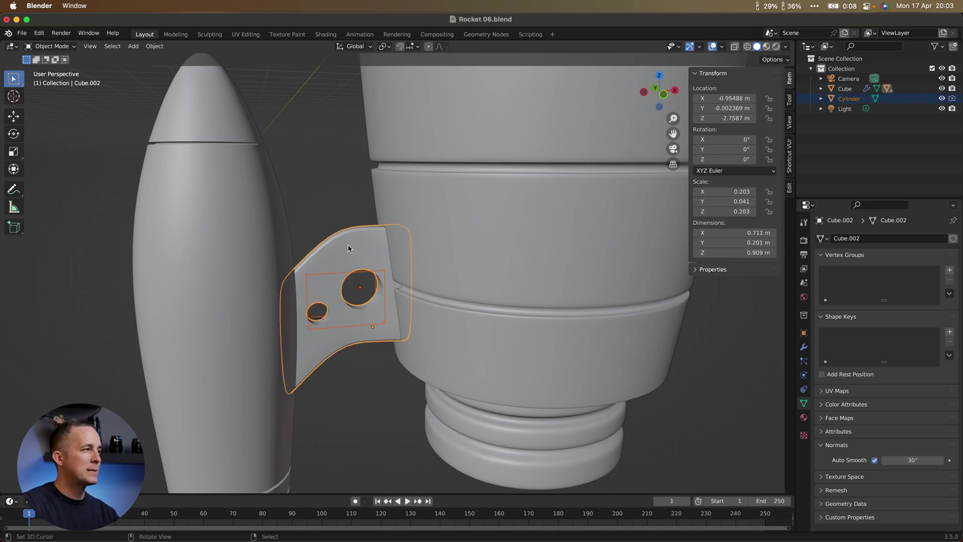
right_click(322, 208)
middle_click_drag(322, 208, 327, 220)
scroll(327, 221, "down", 5)
mouse_move(383, 343)
middle_mouse_down()
mouse_move(381, 327)
mouse_move(618, 329)
mouse_move(381, 325)
middle_mouse_up()
scroll(390, 323, "up", 3)
scroll(389, 321, "up", 1)
Move the cylinder cutters to test the live boolean, then undo the move.
left_click(390, 305)
left_click(389, 304)
key("g")
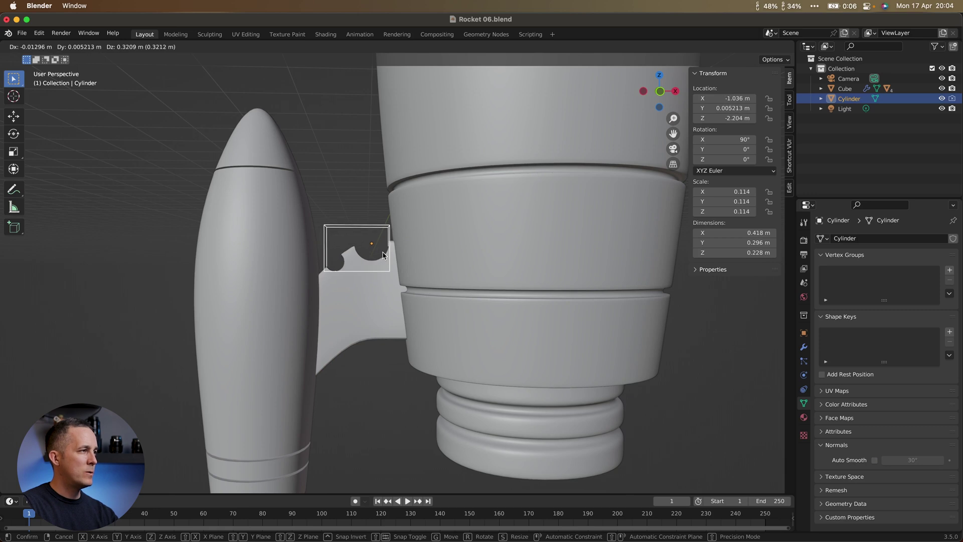
left_click(388, 335)
left_click(385, 409)
middle_click_drag(385, 409, 405, 383)
key("super+z")
key("super+z")
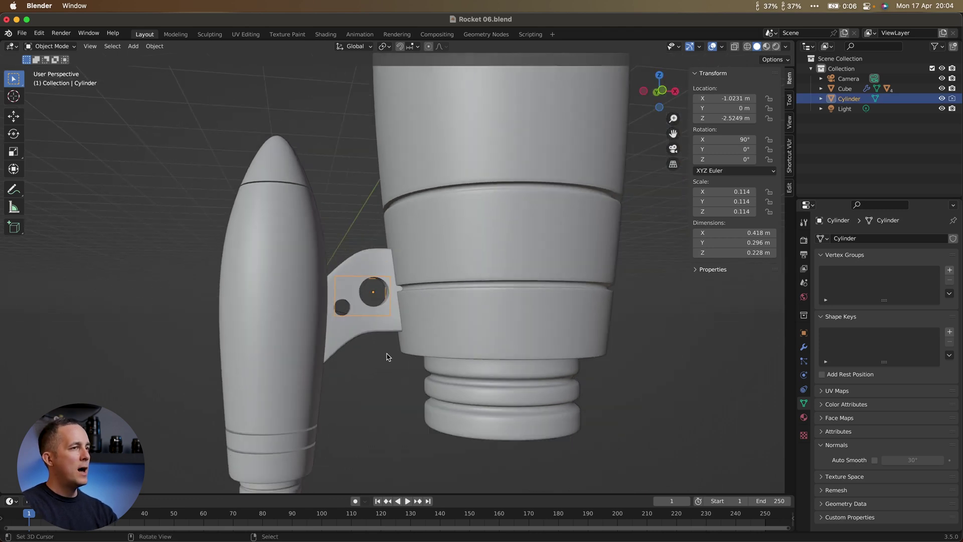
Select the fin connector to show its modifiers, undoing a boolean applied out of order.
left_click(804, 347)
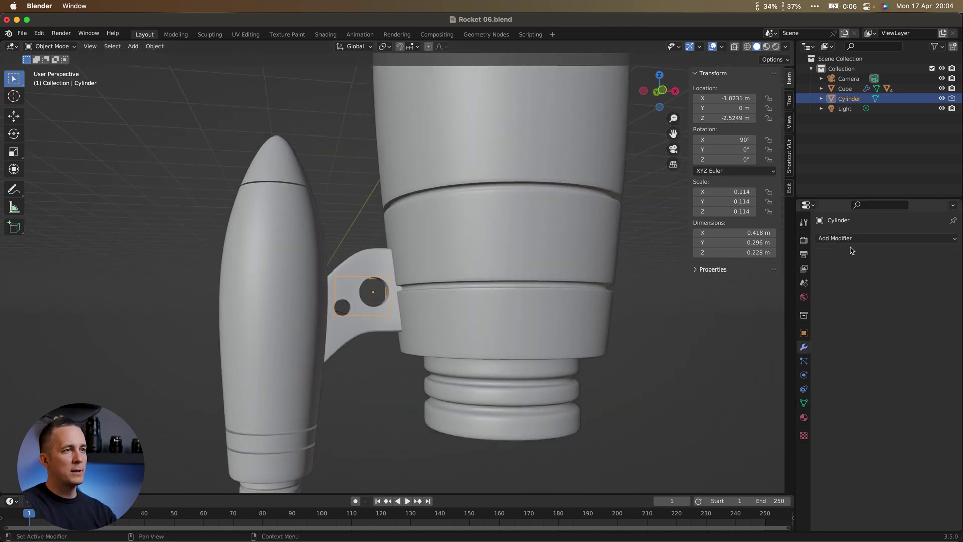
left_click(365, 320)
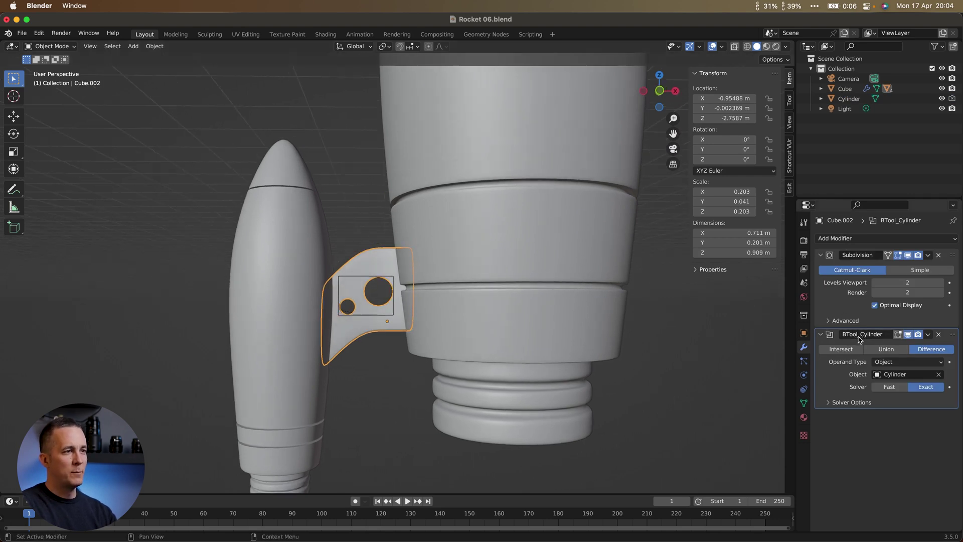
middle_click_drag(451, 295, 448, 298)
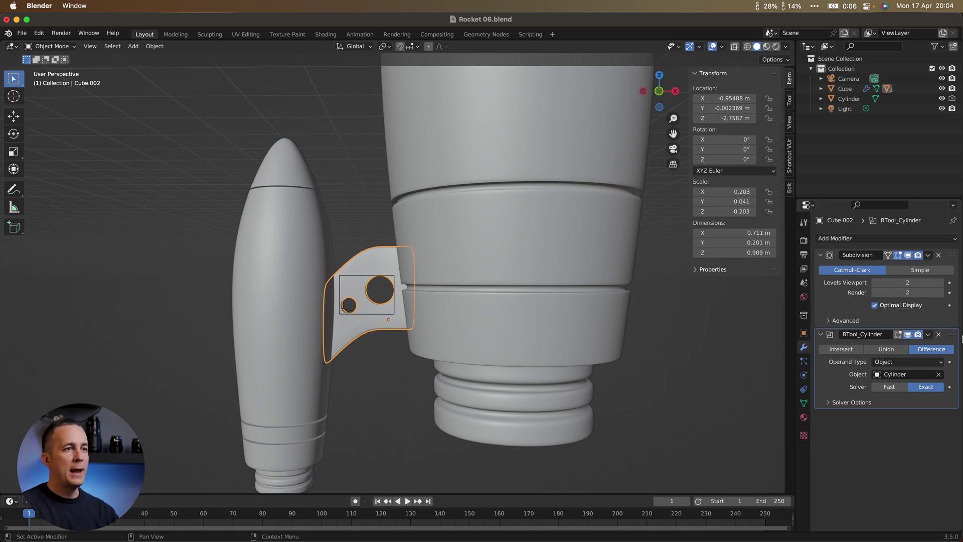
left_click(928, 334)
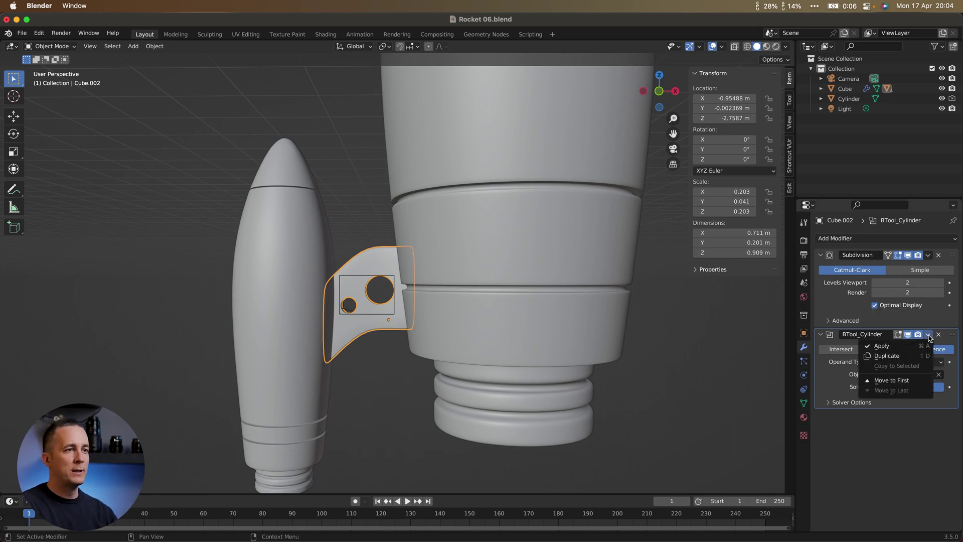
left_click(897, 345)
scroll(371, 299, "up", 2)
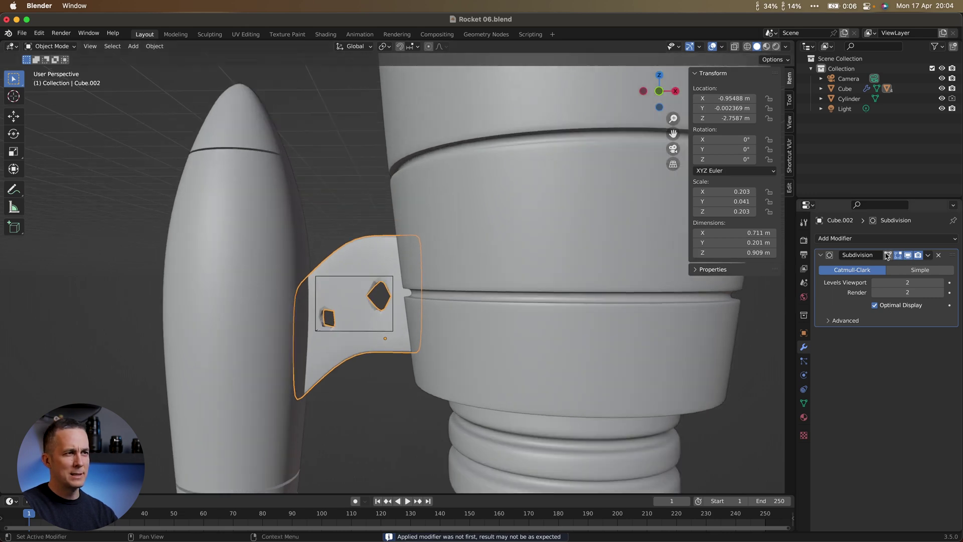
key("super+z")
Apply the Subdivision modifier first, then the BTool_Cylinder boolean modifier.
left_click(928, 255)
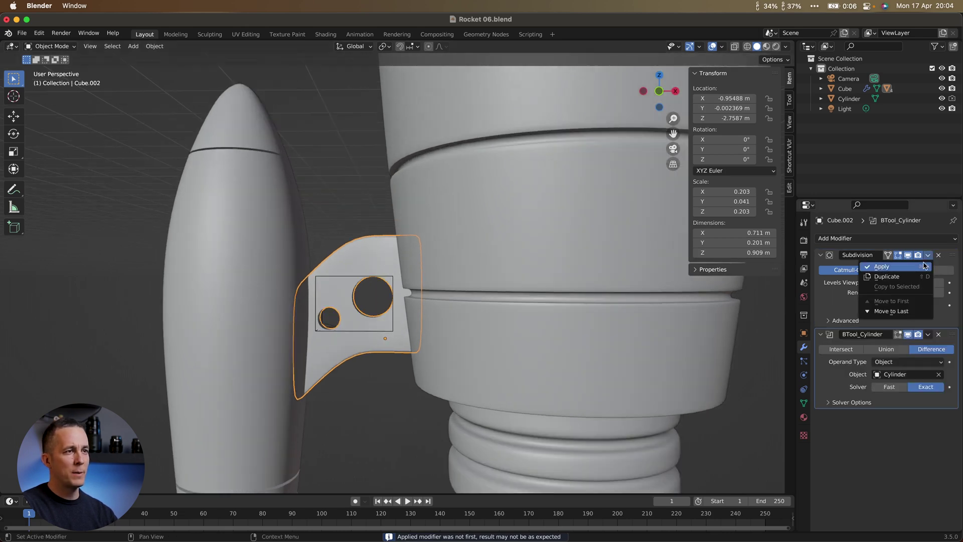
left_click(881, 267)
left_click(928, 254)
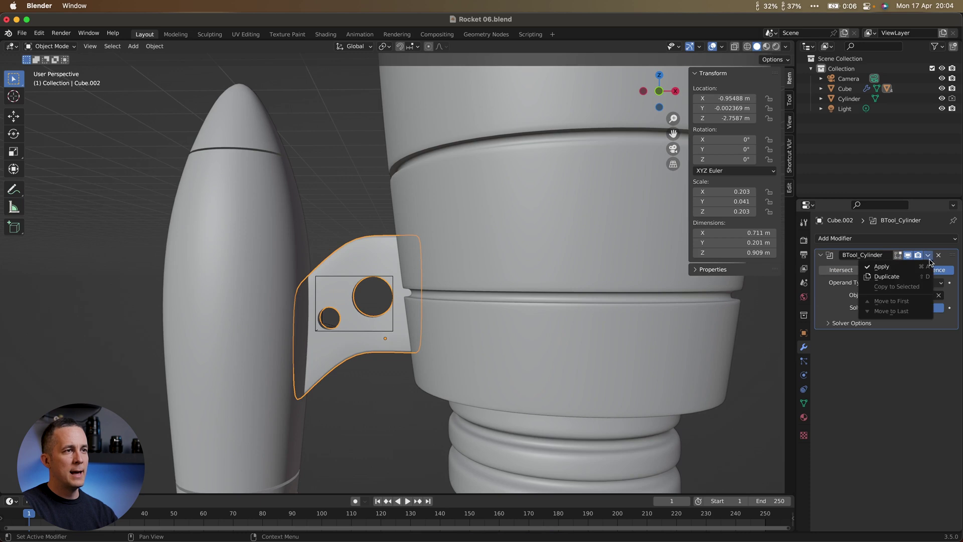
left_click(905, 269)
scroll(472, 300, "down", 3)
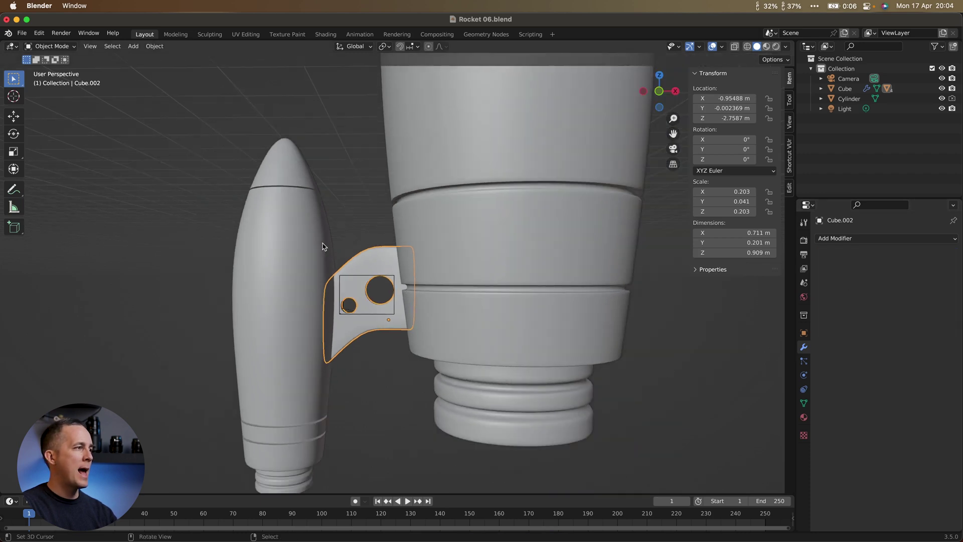
Delete the cylinder cutter object, then reselect the fin connector and zoom out.
left_click(366, 277)
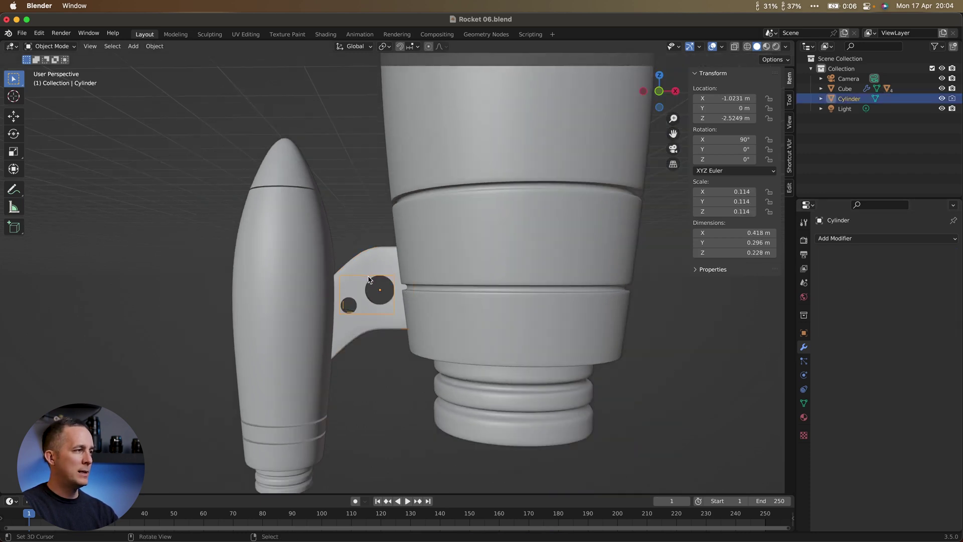
key("Delete")
middle_click_drag(374, 273, 382, 278)
left_click(381, 279)
scroll(374, 260, "down", 2)
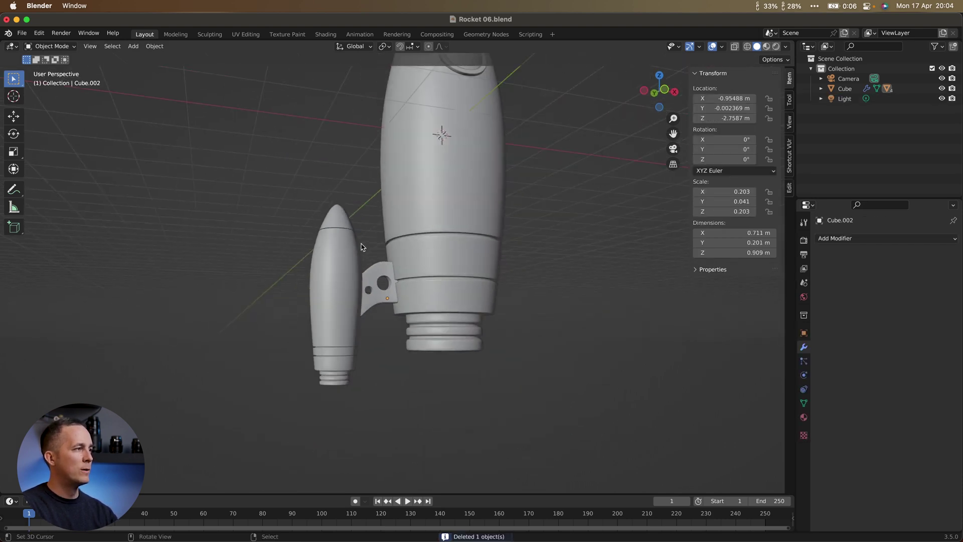